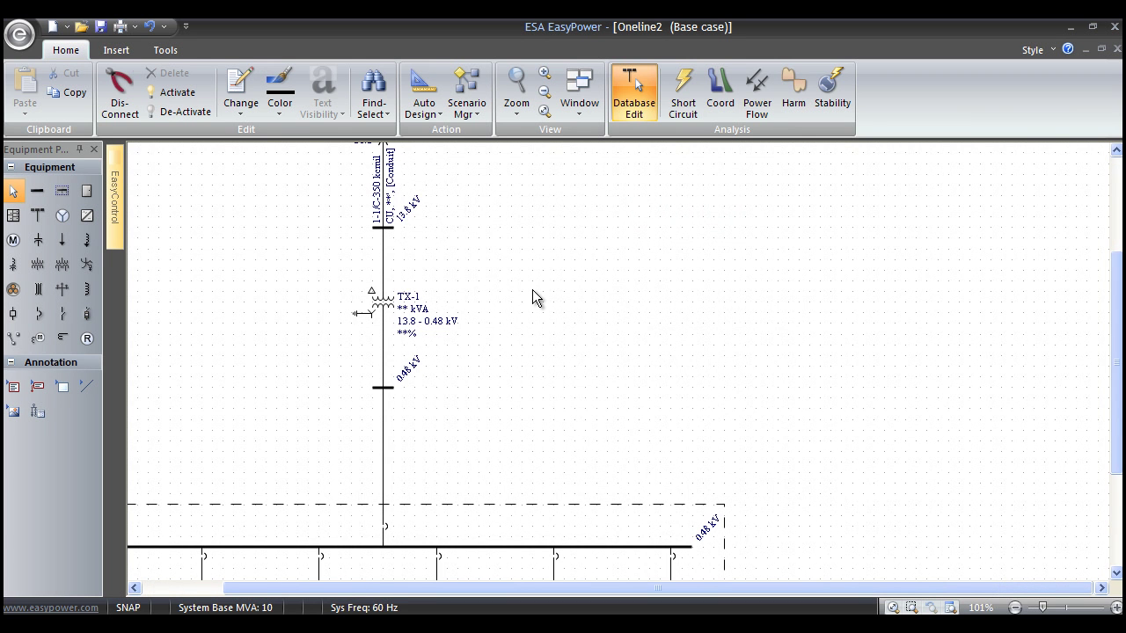
# - Zoom the one-line diagram from 101% to about 138% around transformer TX-1
pyautogui.scroll(2, 523, 308)
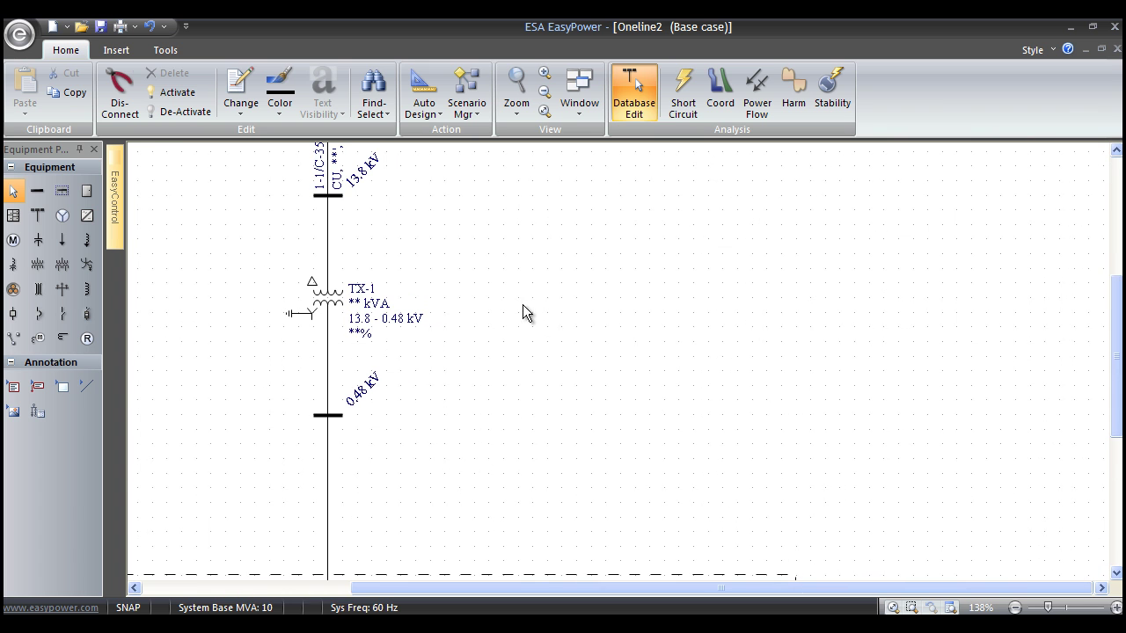
# - Set TX-1 to OA/FA class and 55/65 rise, enter 1000 kVA, and calculate the 1288 kVA overload
pyautogui.doubleClick(334, 310)
pyautogui.moveTo(477, 29); pyautogui.dragTo(641, 58)
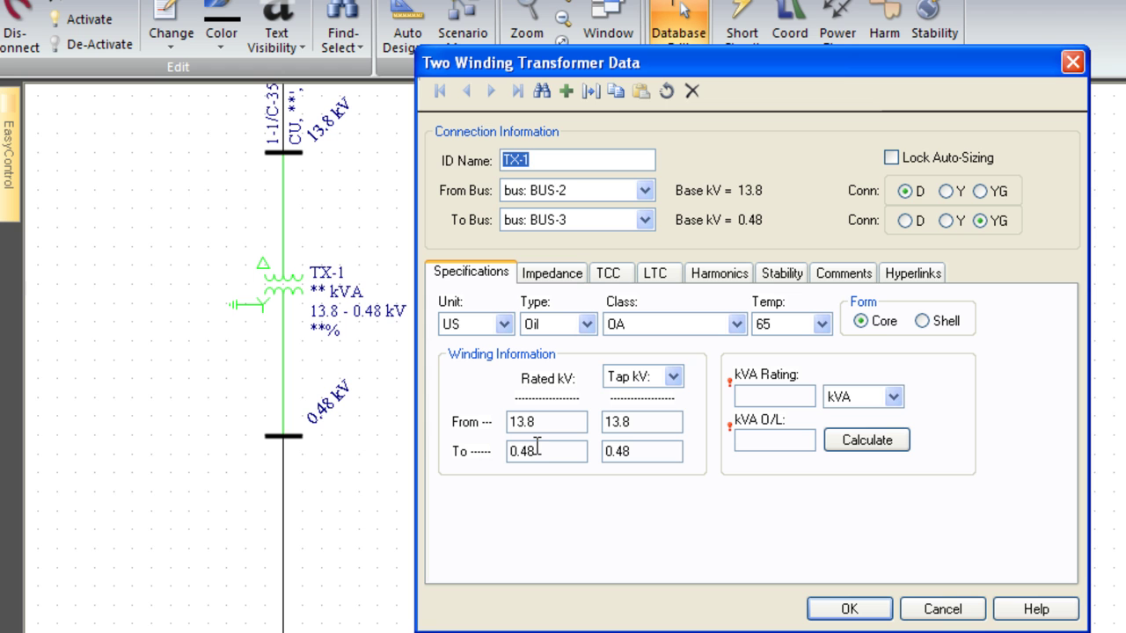
pyautogui.click(587, 324)
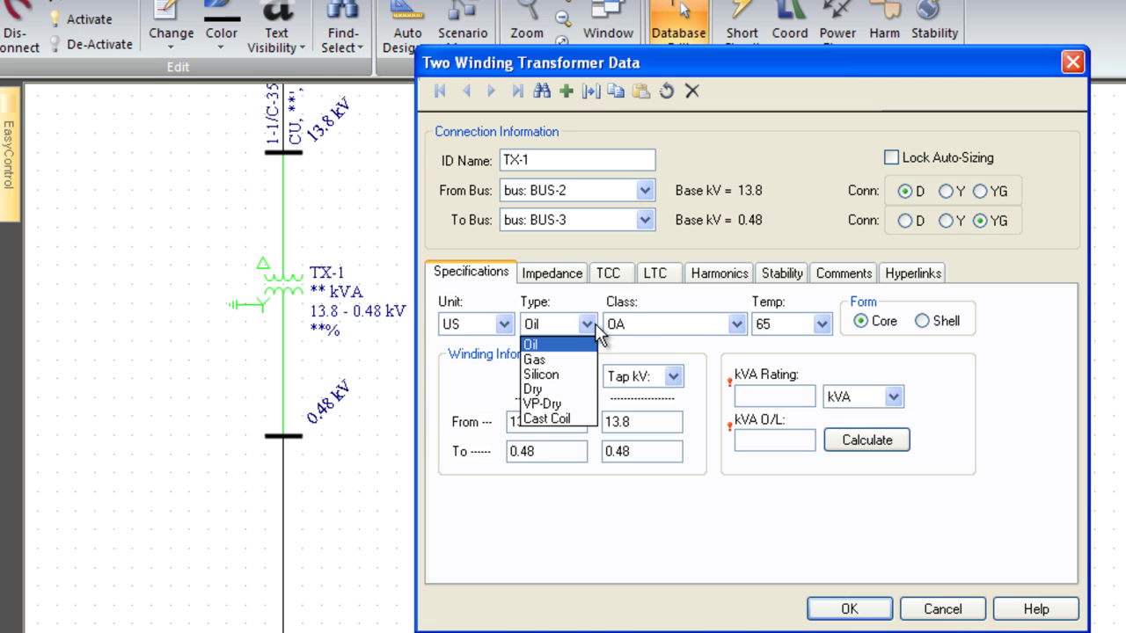
pyautogui.click(737, 324)
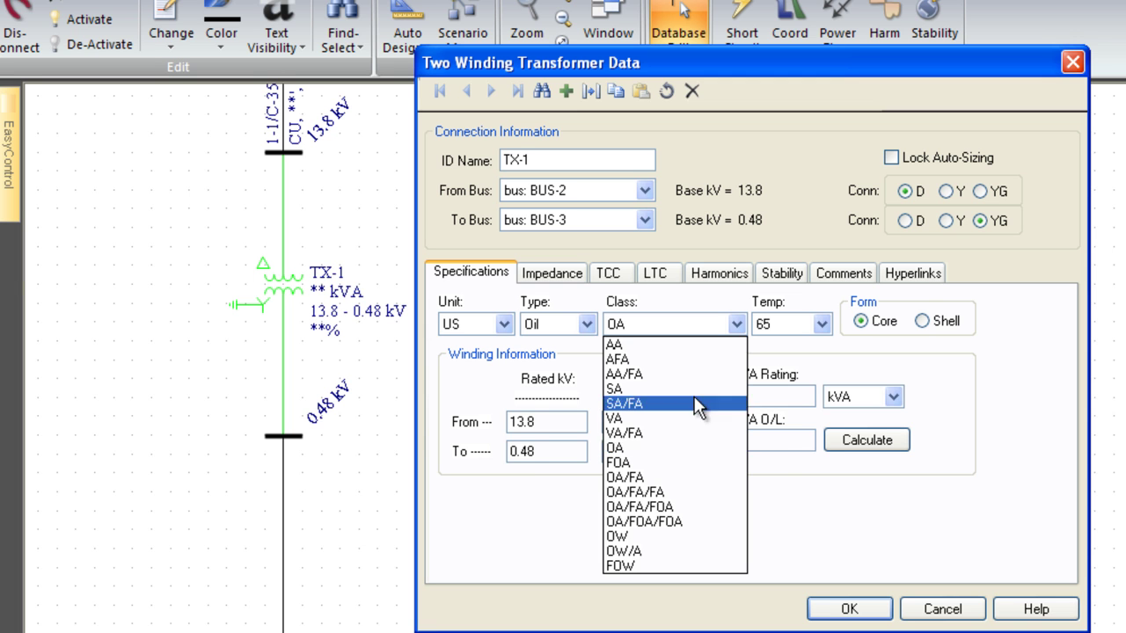
pyautogui.click(660, 477)
pyautogui.click(822, 324)
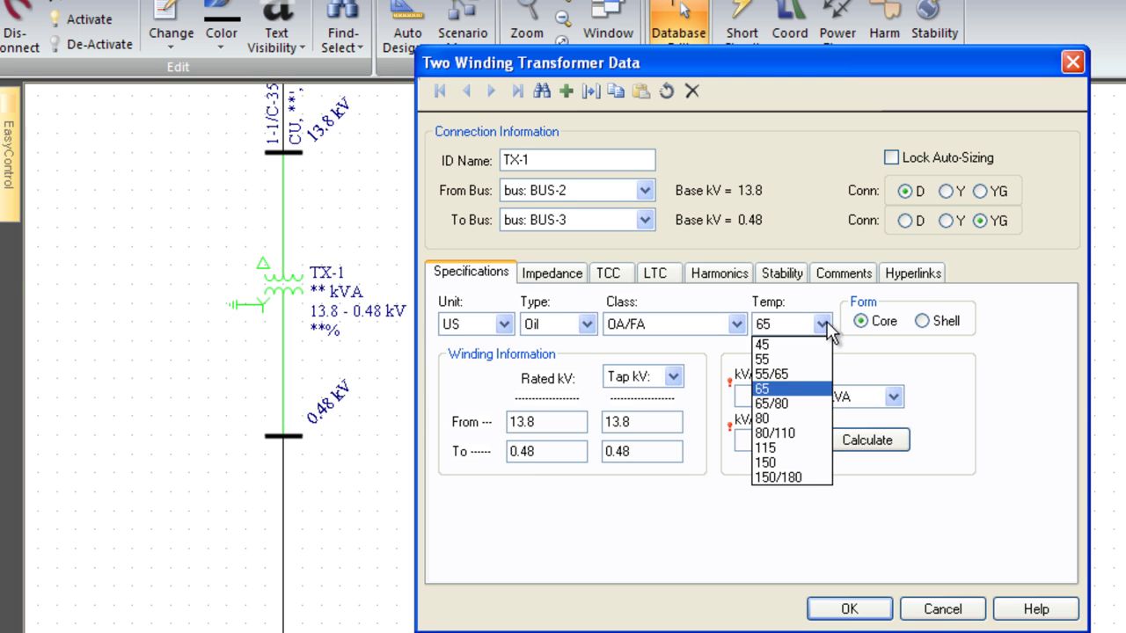
pyautogui.click(804, 373)
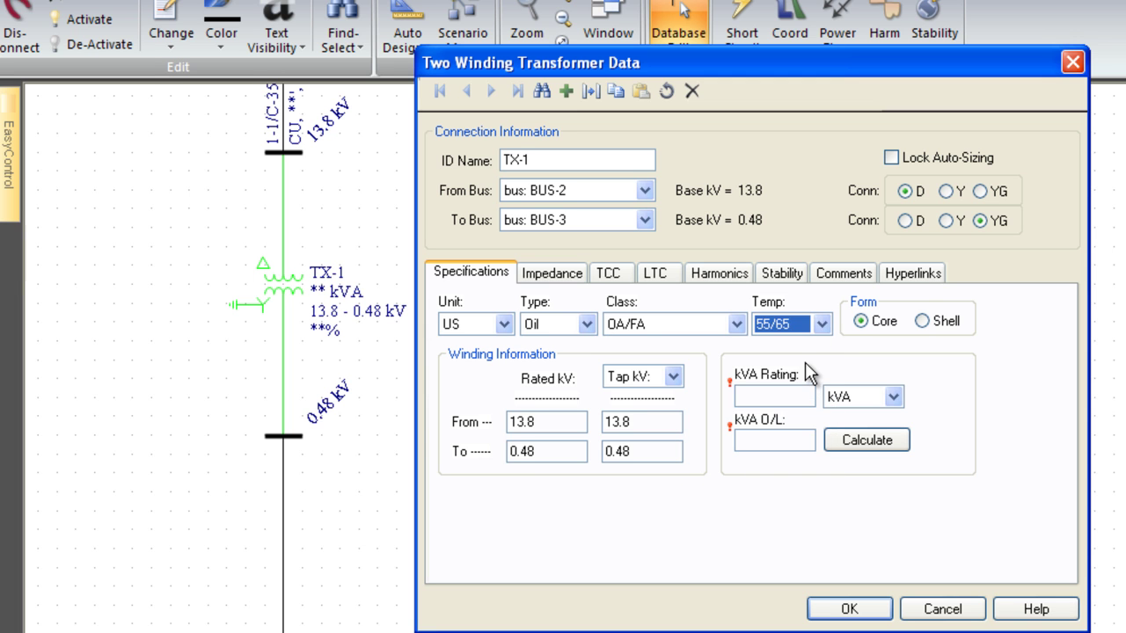
pyautogui.click(756, 397)
pyautogui.write('1000')
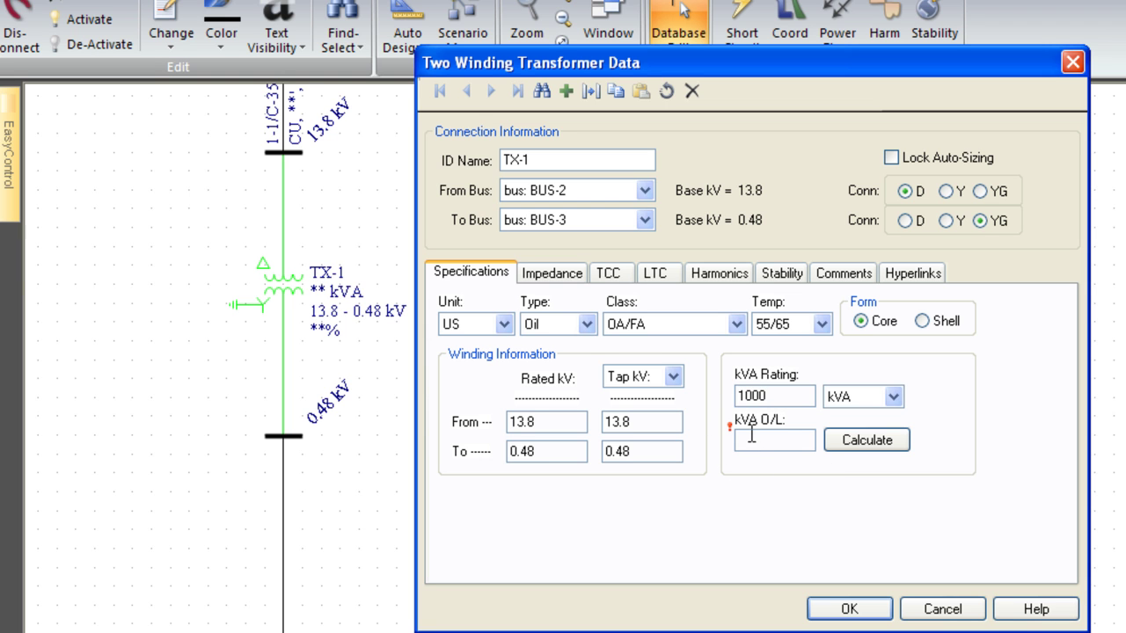
pyautogui.click(867, 445)
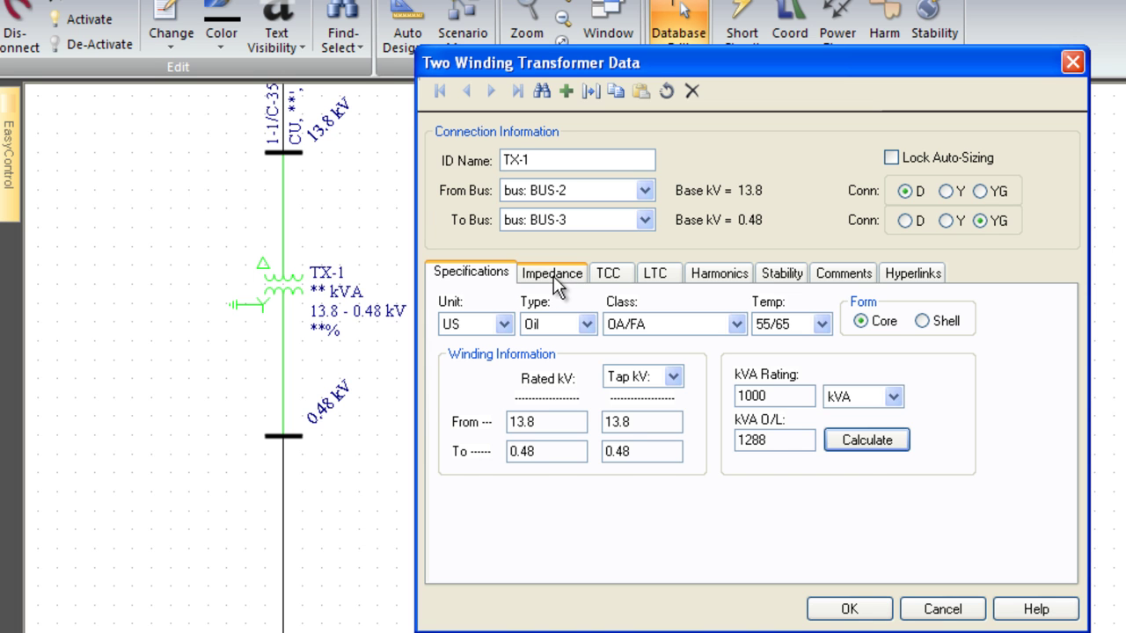
# - Enter Z% 5.75 to get Z0% 4.8875 and X/R 5.67727, then Amp Class 2 for 138.564-ohm grounding
pyautogui.click(554, 279)
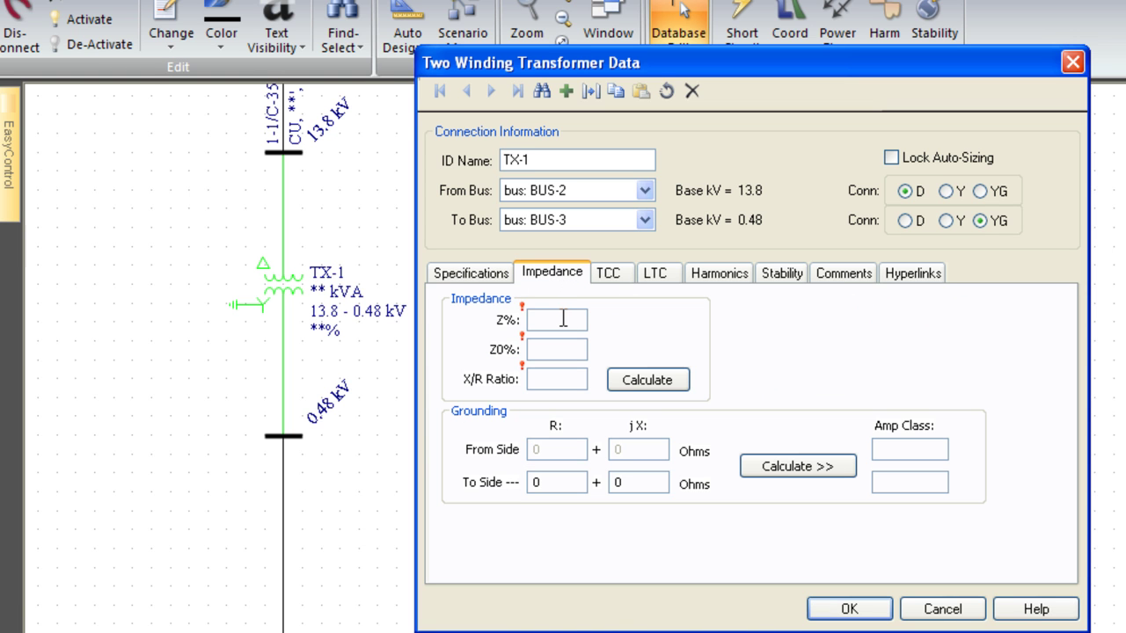
pyautogui.click(563, 319)
pyautogui.write('5.75')
pyautogui.click(635, 387)
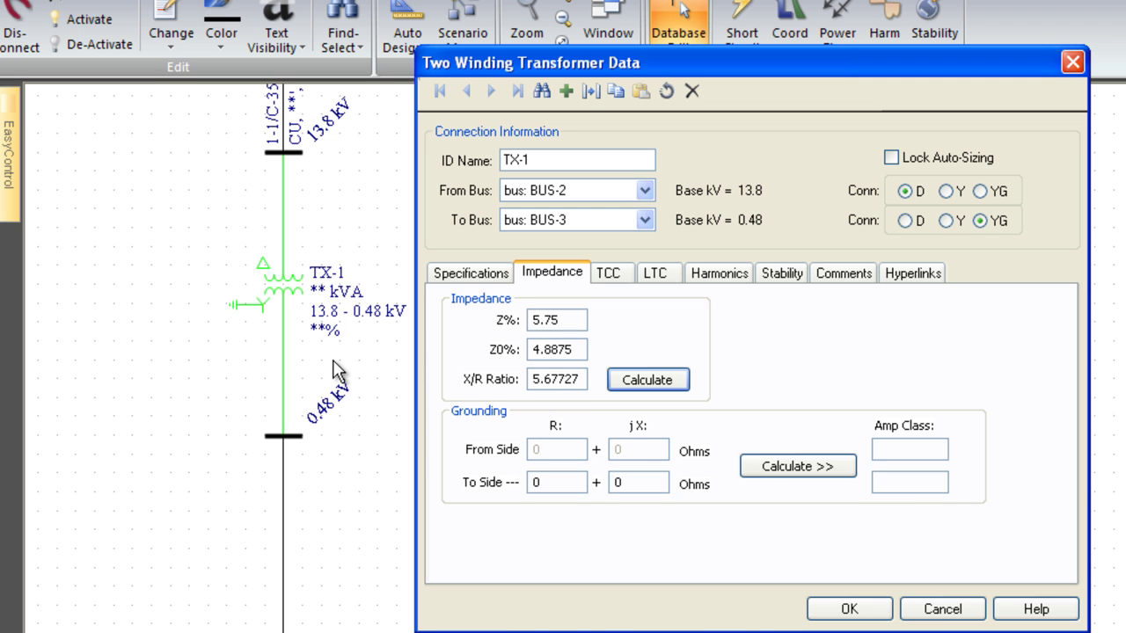
pyautogui.click(901, 483)
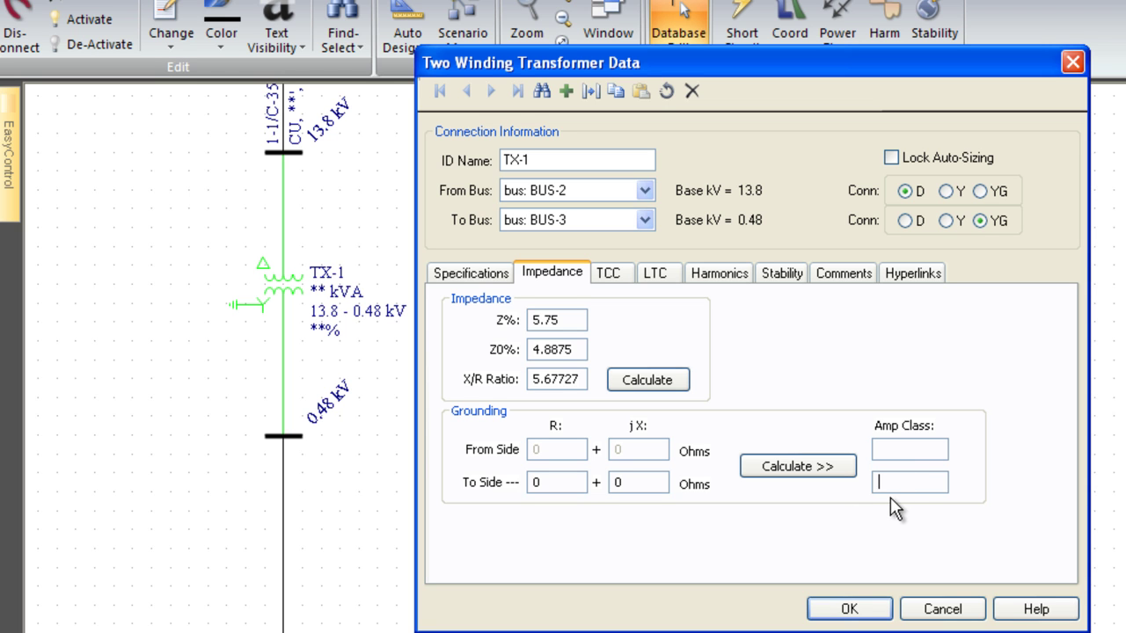
pyautogui.write('2')
pyautogui.click(780, 466)
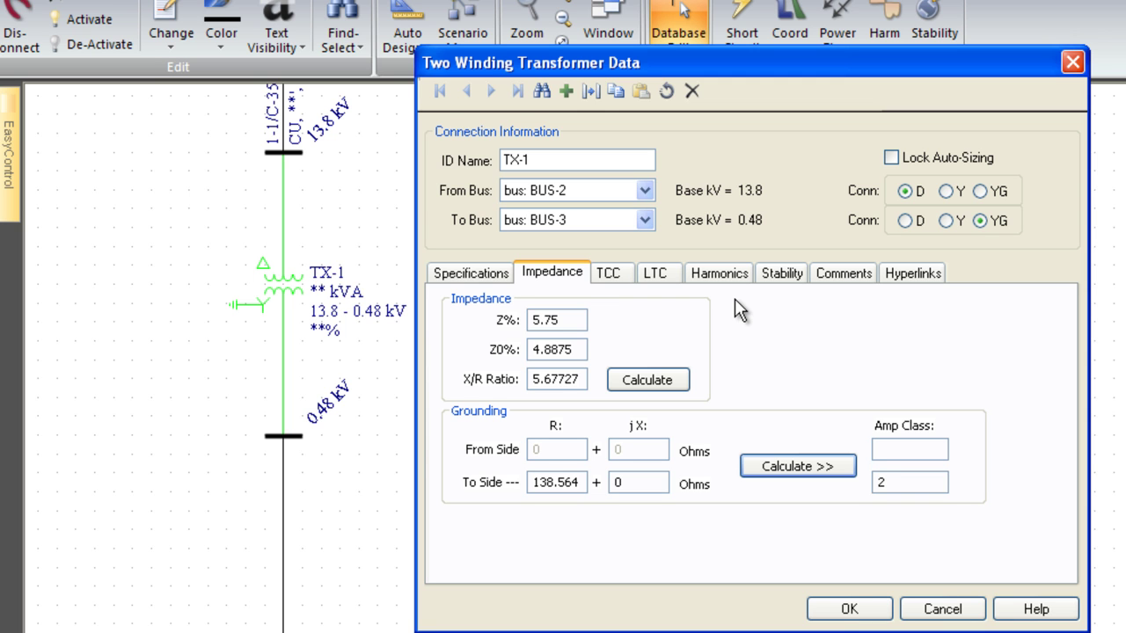
# - Review TX-1's TCC, LTC, Harmonics and Stability pages, leaving LTC Tap at None
pyautogui.click(613, 287)
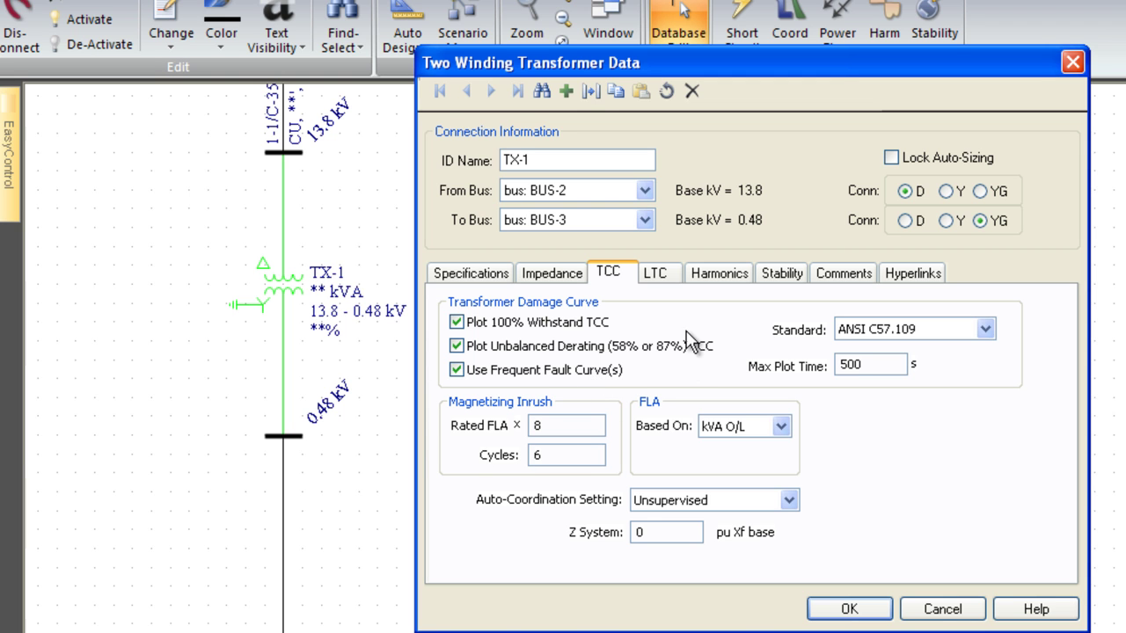
pyautogui.click(658, 275)
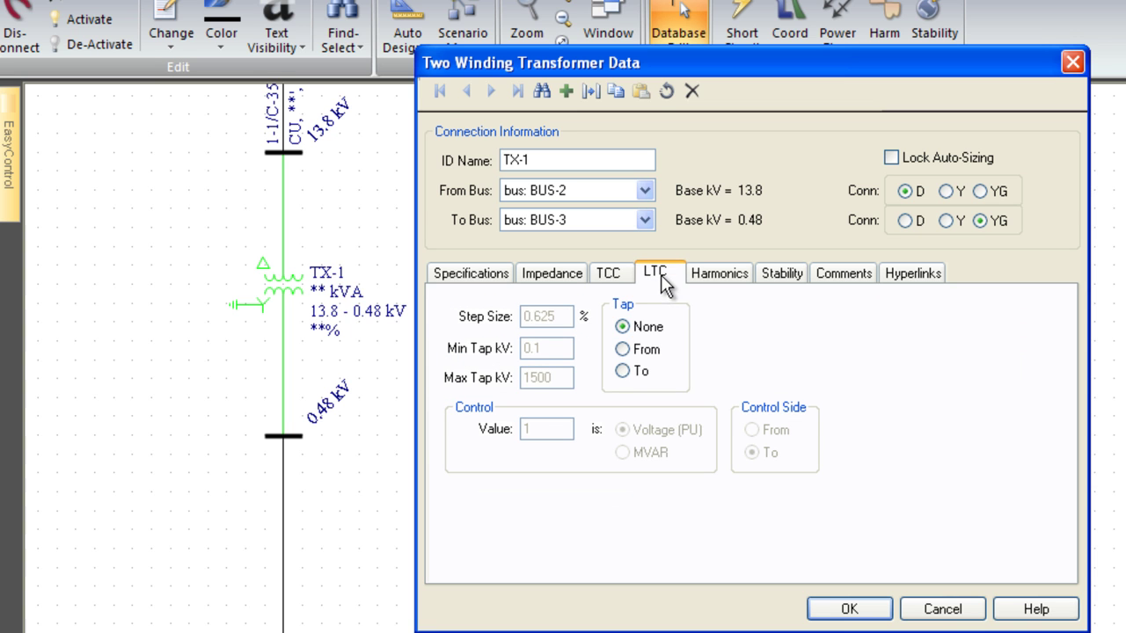
pyautogui.click(623, 351)
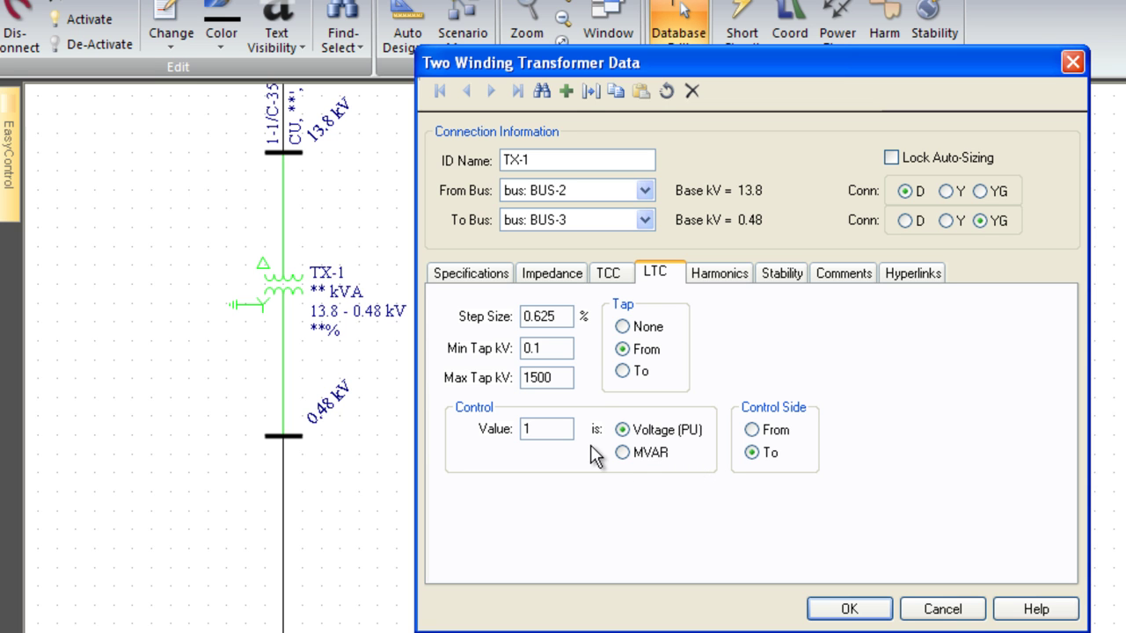
pyautogui.click(622, 328)
pyautogui.click(746, 274)
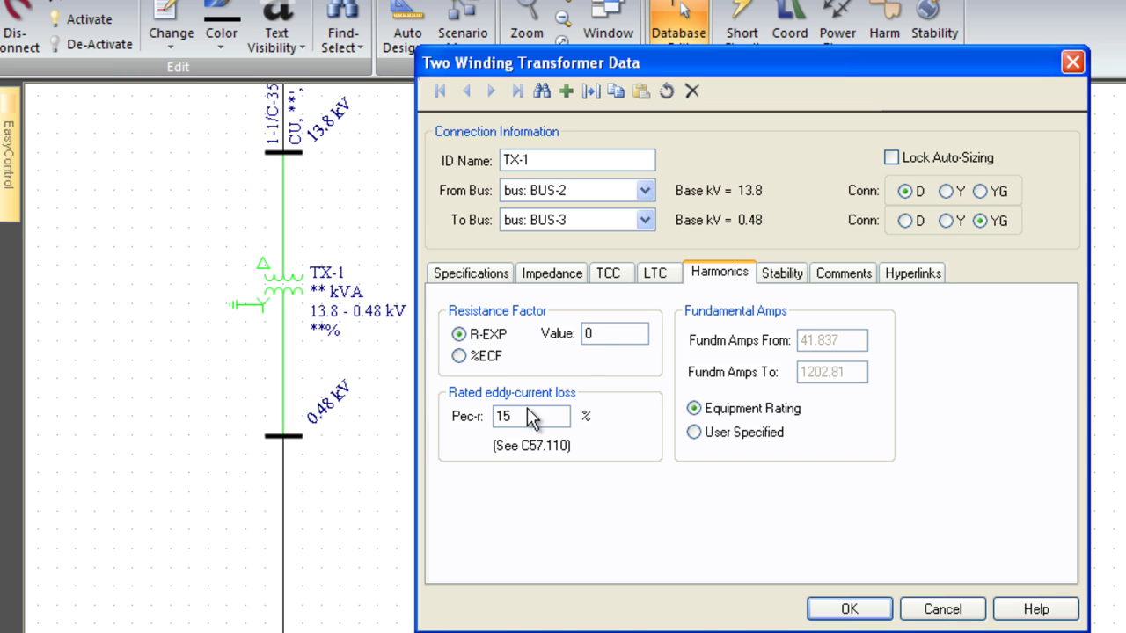
pyautogui.click(781, 274)
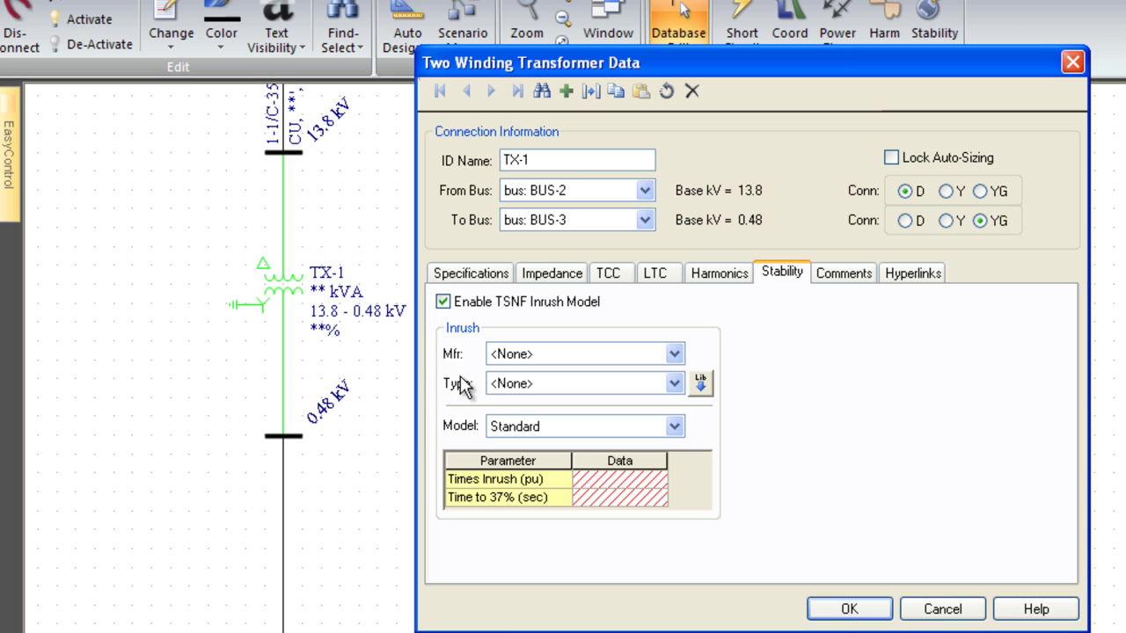
# - Turn off the TSNF inrush model and enter TX-1 comment lines 'Notes', 'Dates' and 'Maint Info'
pyautogui.click(444, 302)
pyautogui.click(831, 274)
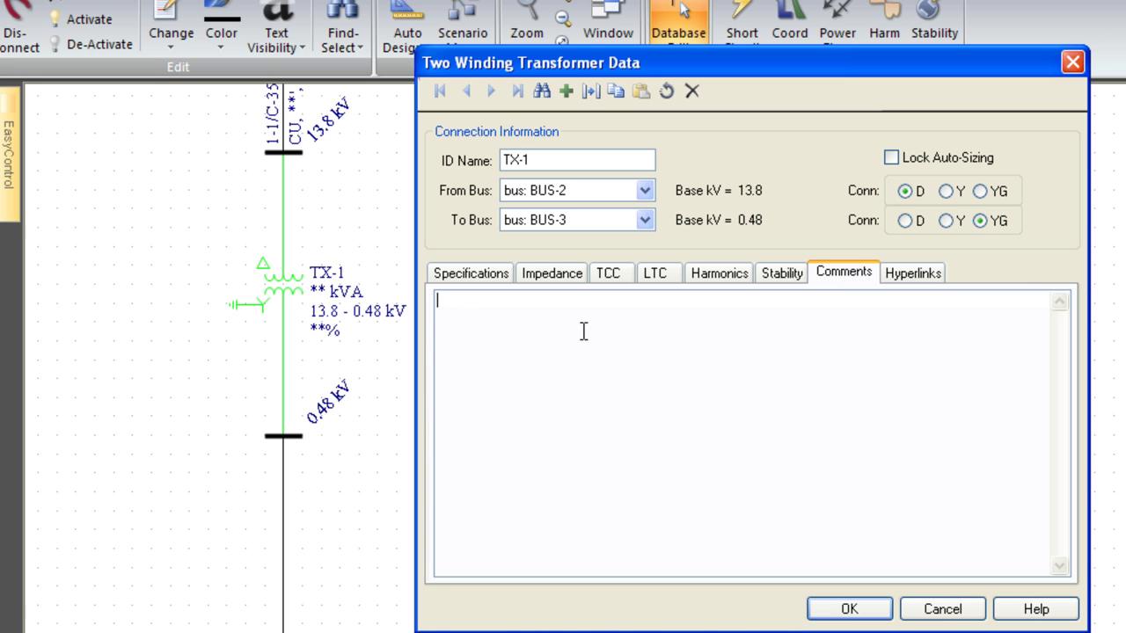
pyautogui.write('Notes')
pyautogui.press('Return')
pyautogui.write('Dates')
pyautogui.press('Return')
pyautogui.write('Miant')
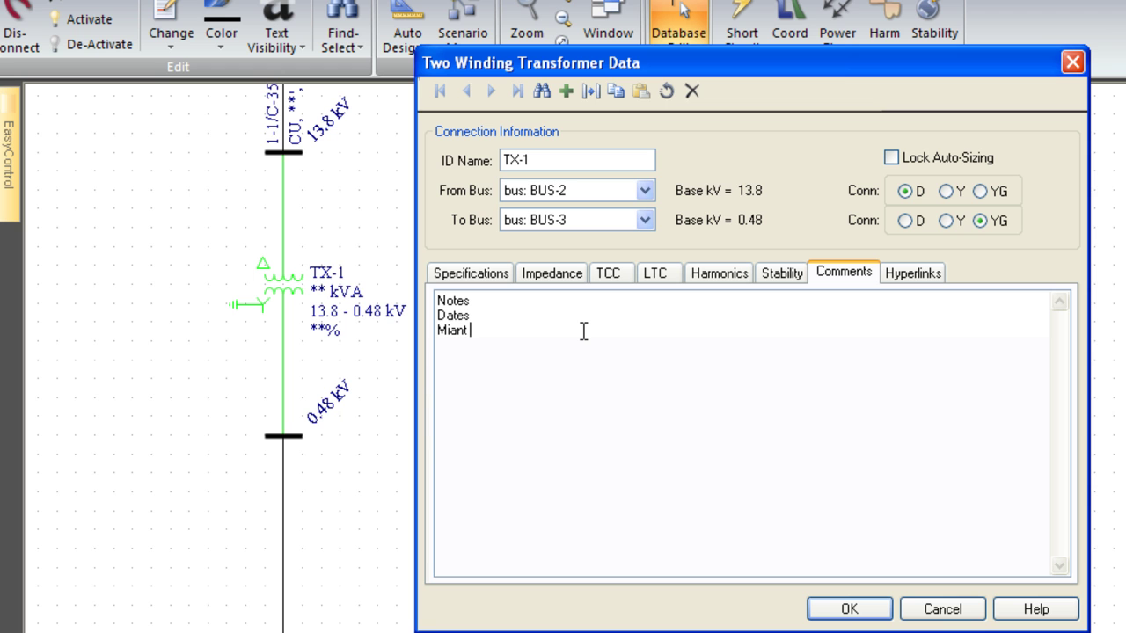
pyautogui.press('BackSpace')
pyautogui.press('BackSpace')
pyautogui.press('BackSpace')
pyautogui.press('BackSpace')
pyautogui.press('BackSpace')
pyautogui.write('aint Info')
pyautogui.press('Return')
# - Add a TX-1 hyperlink to ZSI Example.dez displayed as 'Work Permit Safety Practices'
pyautogui.click(929, 274)
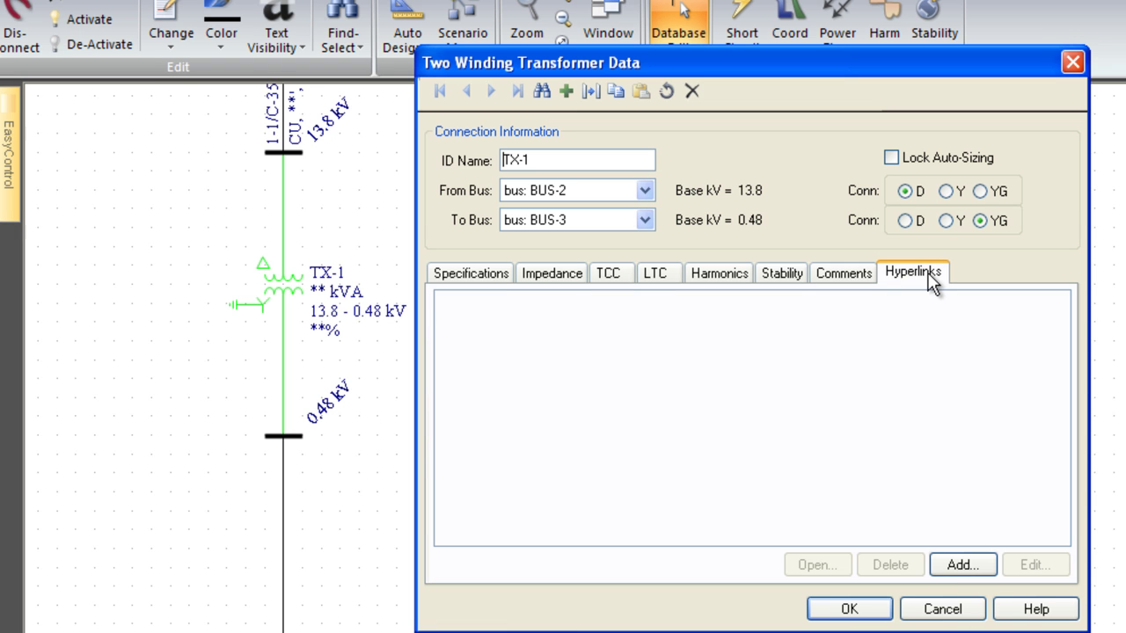
pyautogui.click(957, 568)
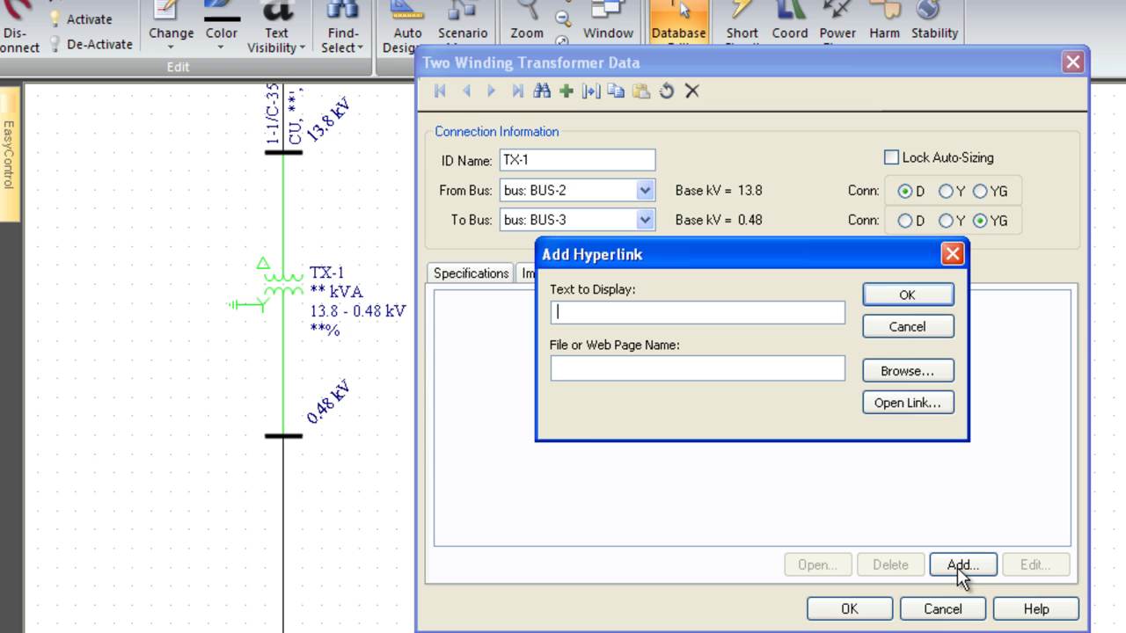
pyautogui.click(885, 371)
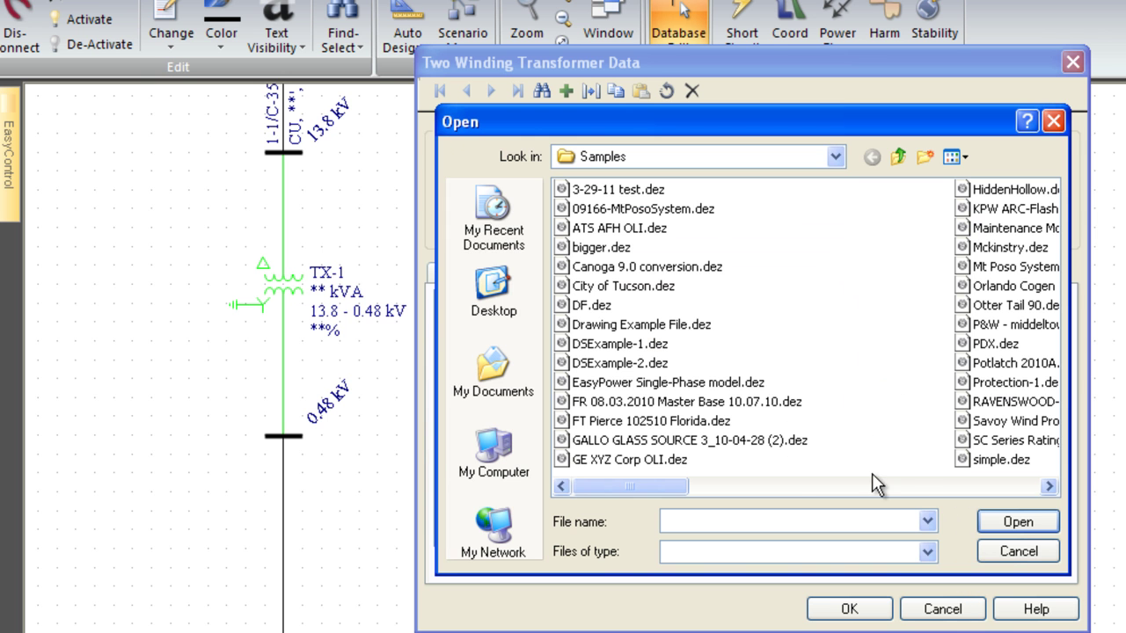
pyautogui.click(926, 489)
pyautogui.click(925, 489)
pyautogui.click(926, 488)
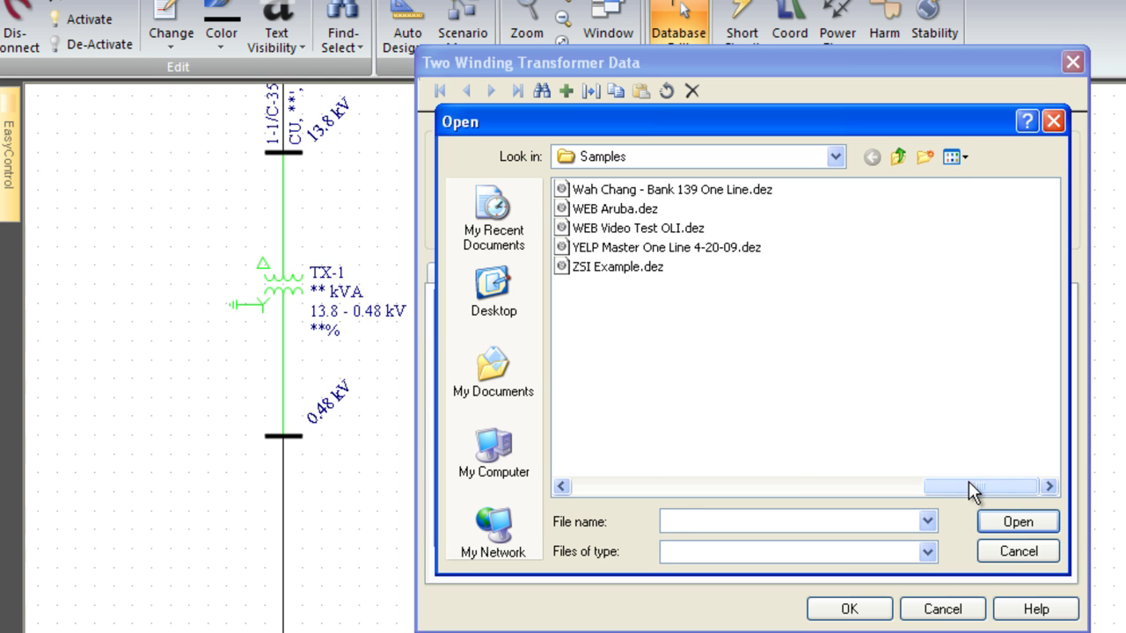
pyautogui.click(632, 268)
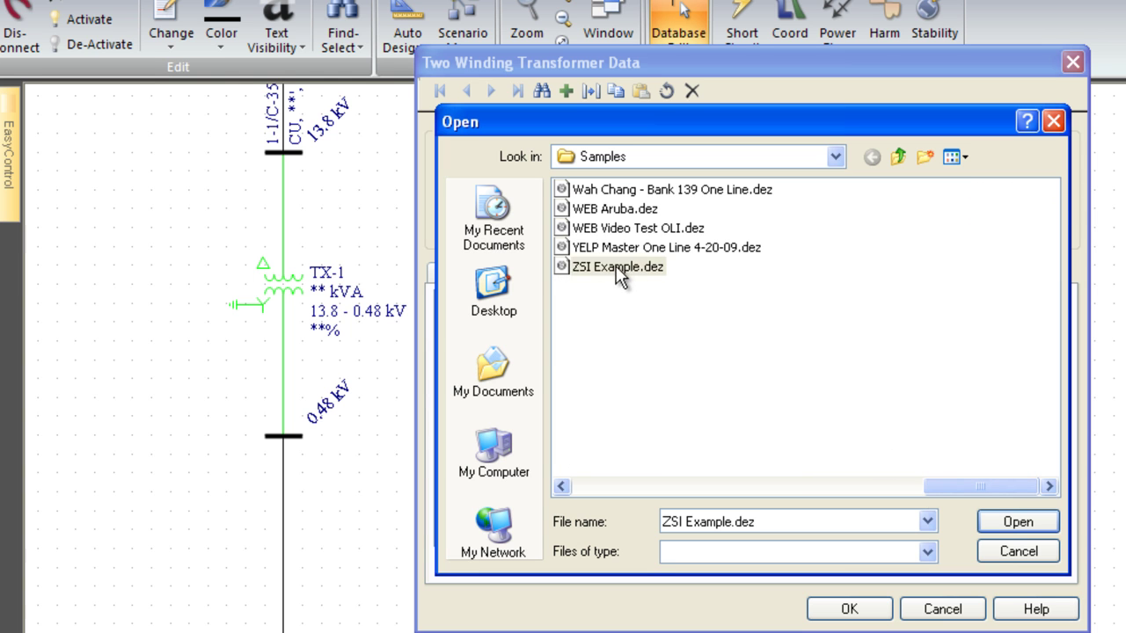
pyautogui.click(991, 521)
pyautogui.click(655, 313)
pyautogui.write('Work Permit')
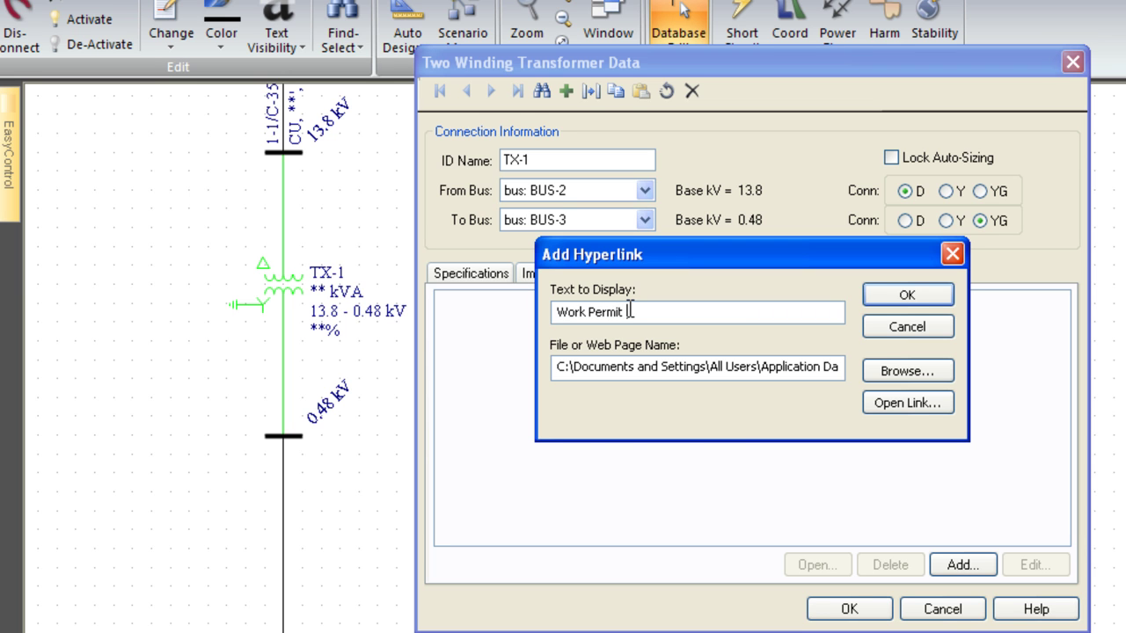
pyautogui.write(' Safety Practices')
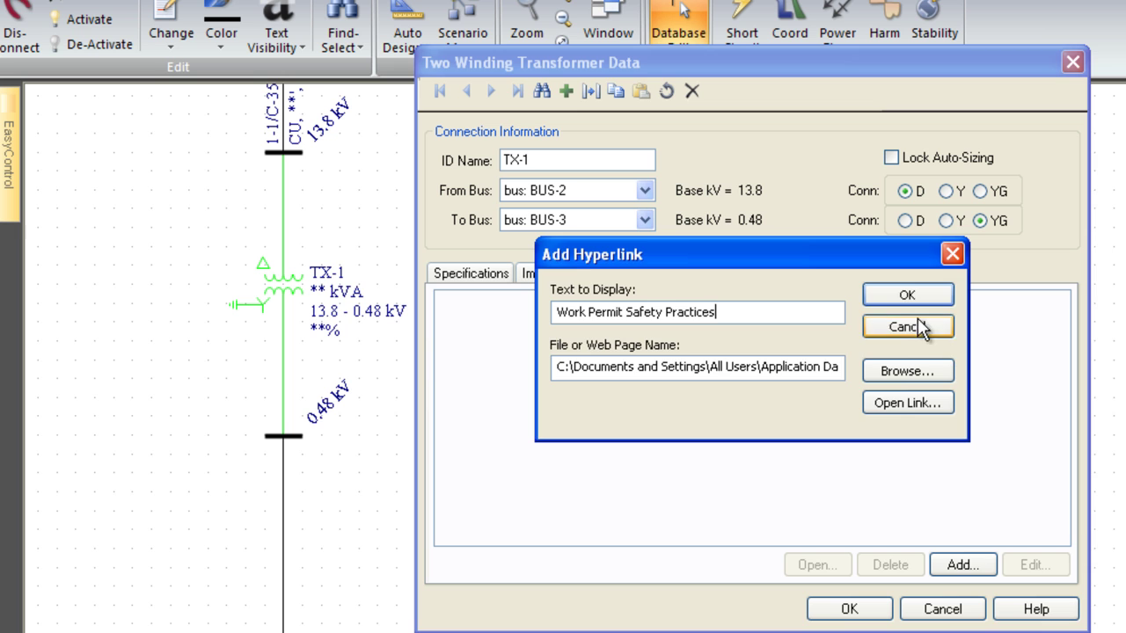
pyautogui.click(908, 296)
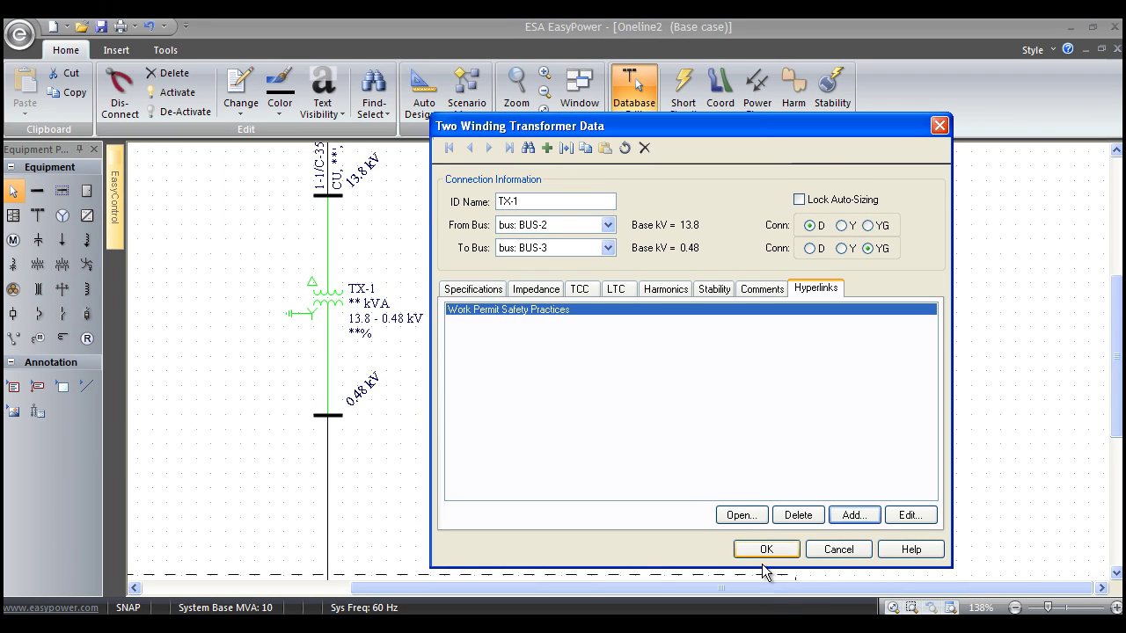
# - Close the TX-1 data, extend the grounding line left, and place a CT and a relay on it
pyautogui.click(766, 550)
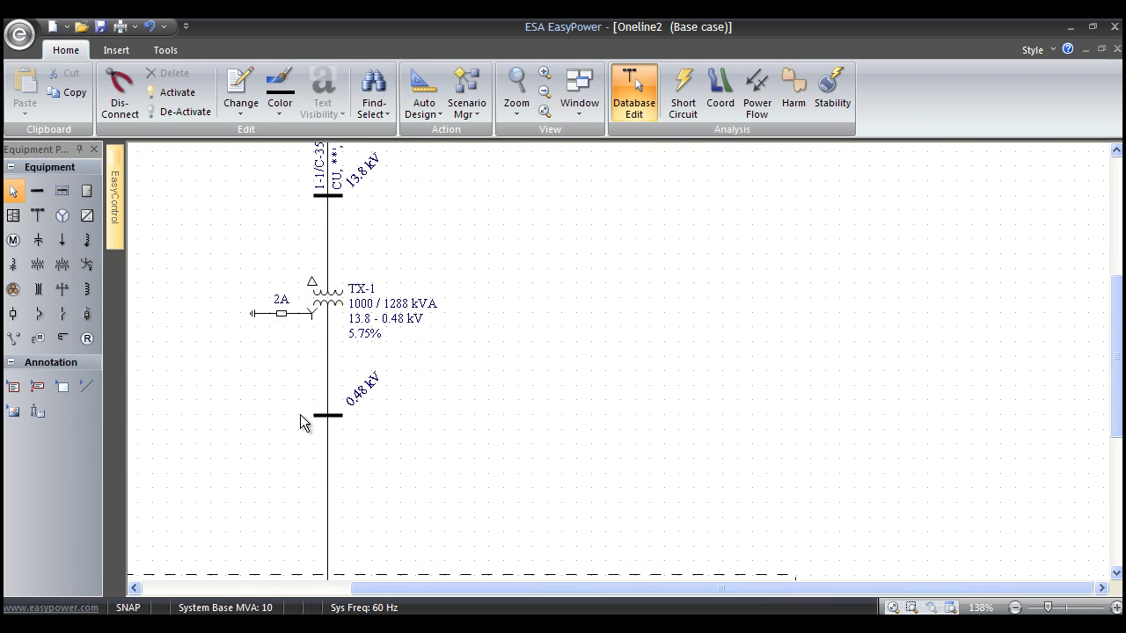
pyautogui.scroll(3, 264, 440)
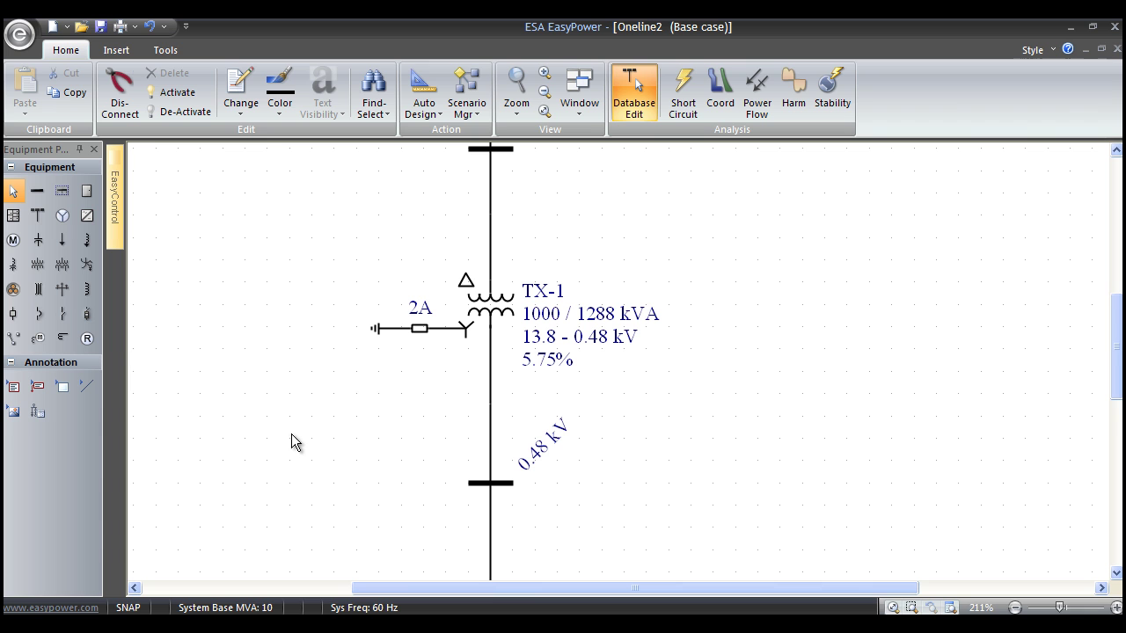
pyautogui.moveTo(374, 333); pyautogui.dragTo(238, 332)
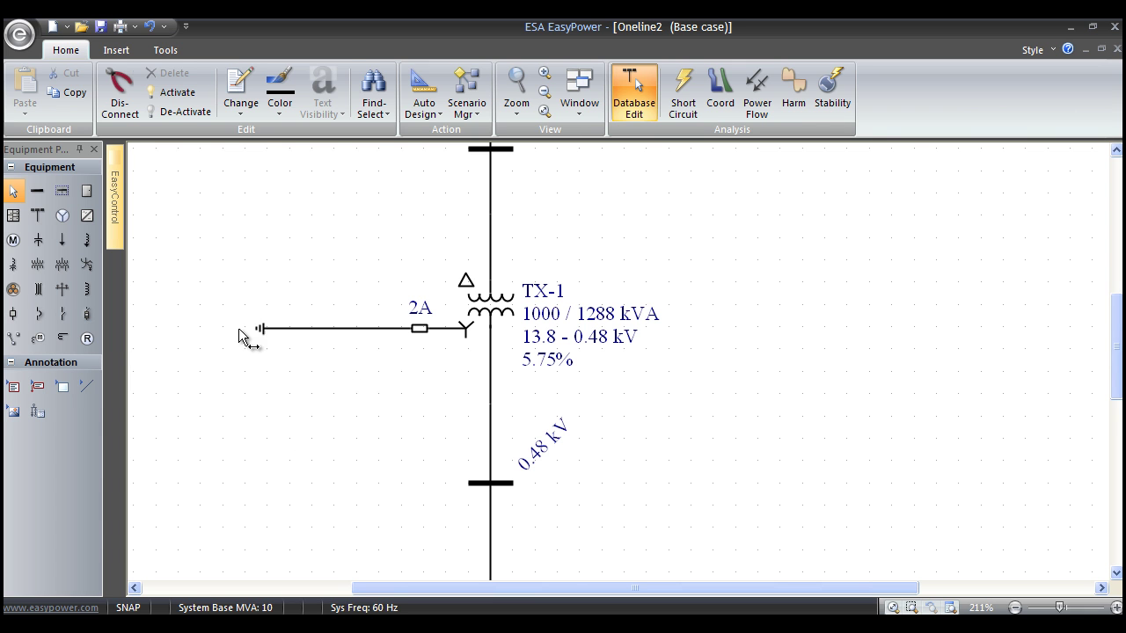
pyautogui.click(62, 338)
pyautogui.click(387, 329)
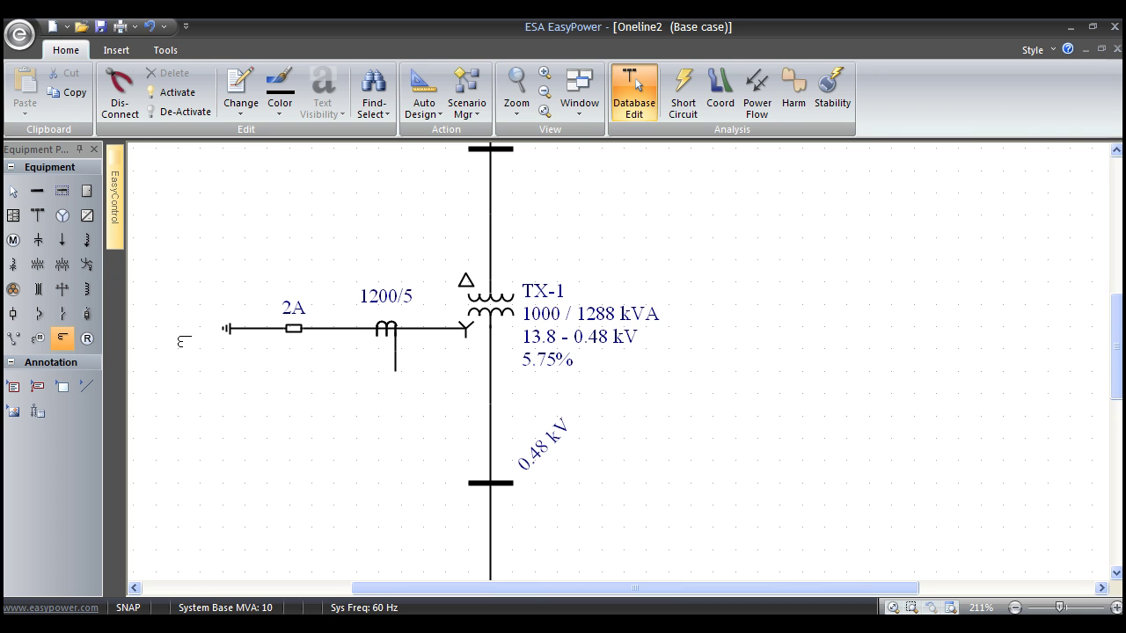
pyautogui.click(87, 339)
pyautogui.click(393, 384)
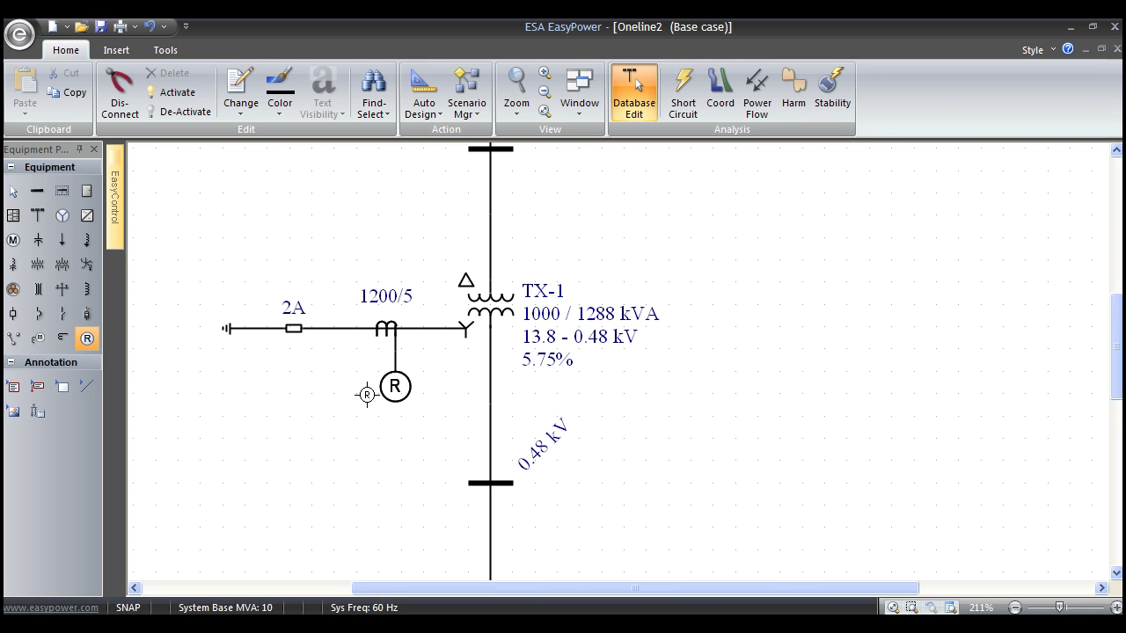
pyautogui.press('Escape')
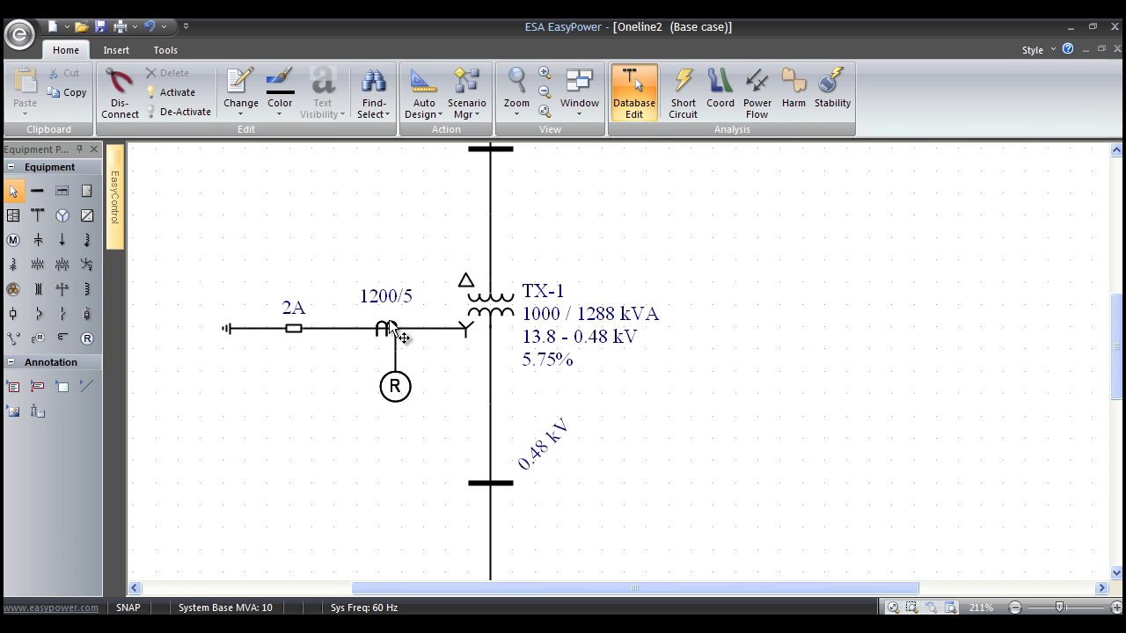
# - Change the grounding-branch CT from 1200/5 to a 10/5 ratio with one CT
pyautogui.doubleClick(394, 328)
pyautogui.doubleClick(500, 376)
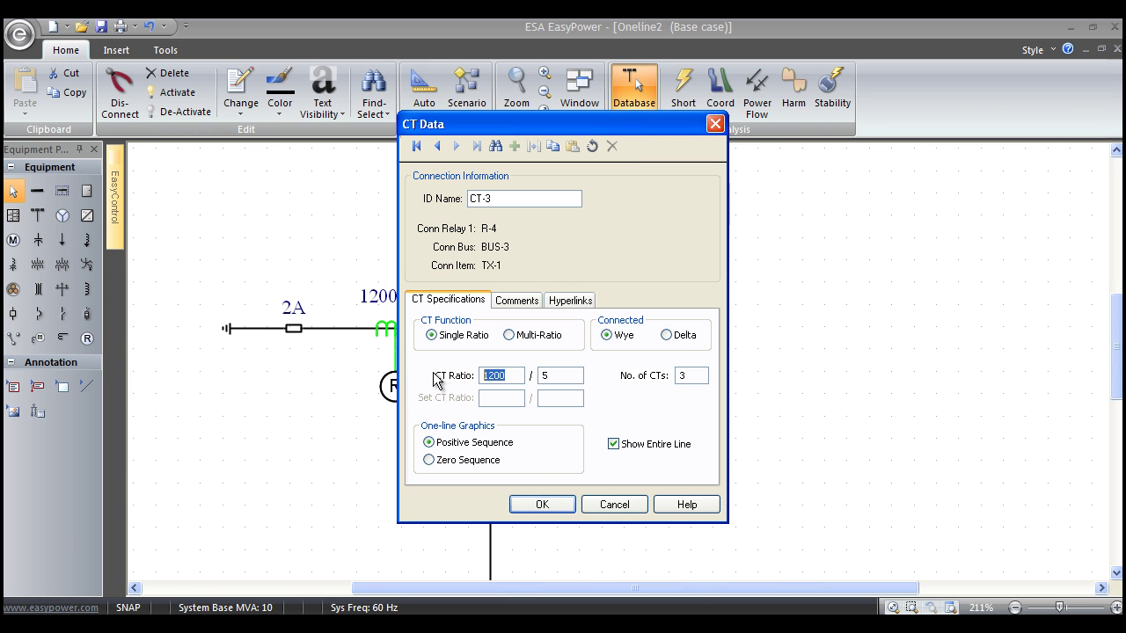
pyautogui.write('10')
pyautogui.doubleClick(690, 375)
pyautogui.write('1')
pyautogui.click(542, 504)
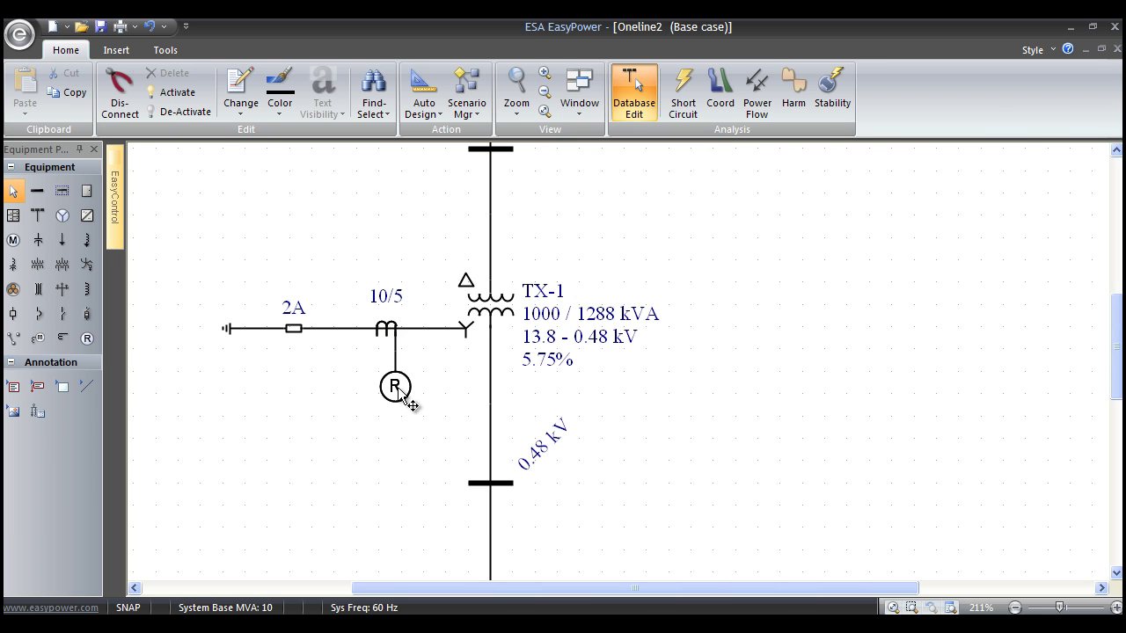
# - Set relay R-4 to a single-unit GE IAC 51 with upper function text 51A
pyautogui.doubleClick(405, 395)
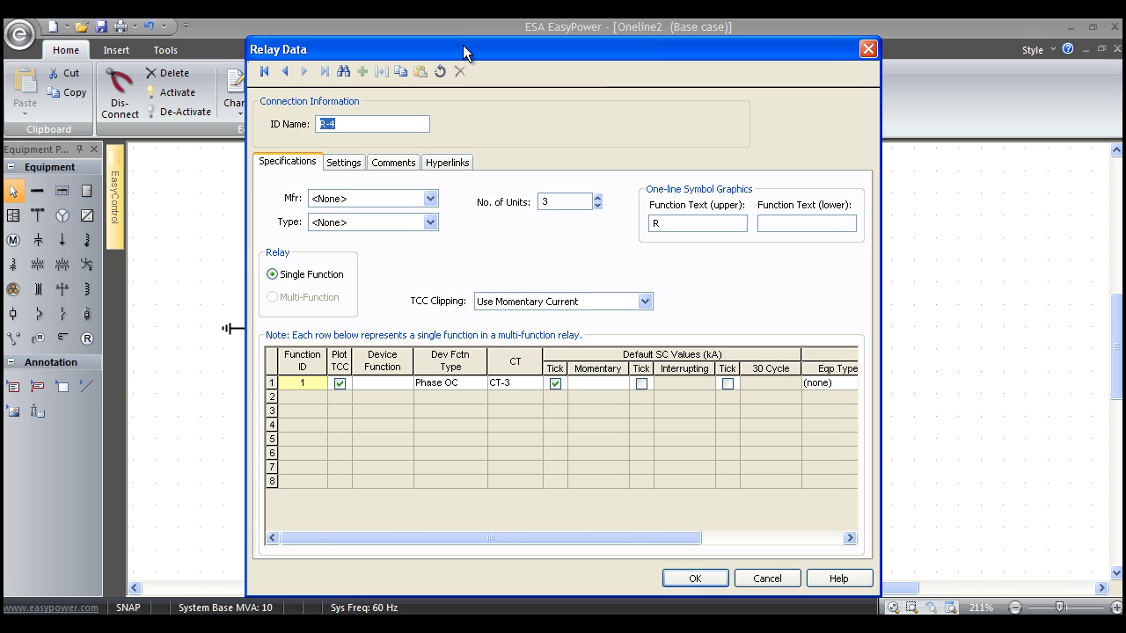
pyautogui.moveTo(462, 49); pyautogui.dragTo(687, 58)
pyautogui.click(656, 211)
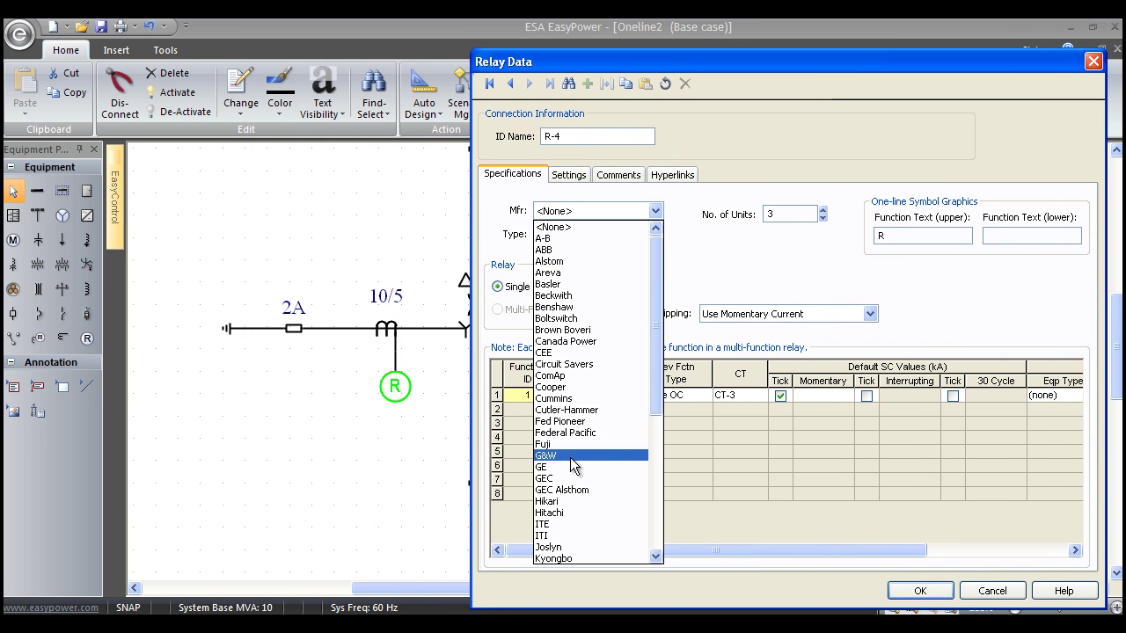
pyautogui.click(570, 467)
pyautogui.click(655, 235)
pyautogui.scroll(-6, 590, 383)
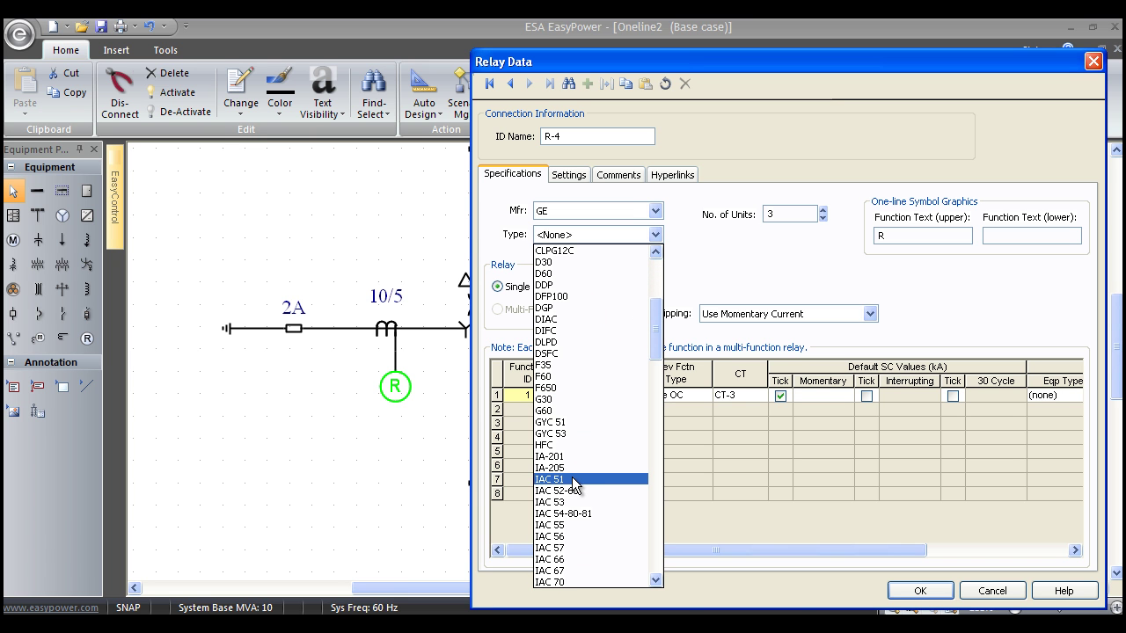
pyautogui.click(573, 481)
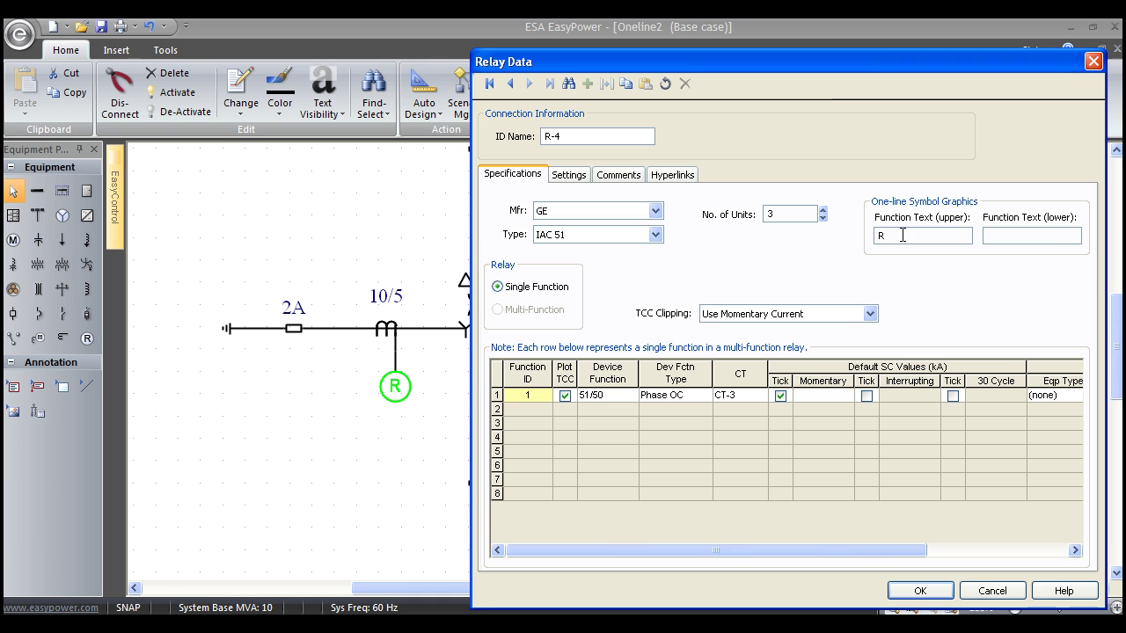
pyautogui.doubleClick(792, 214)
pyautogui.write('1')
pyautogui.doubleClick(887, 233)
pyautogui.write('51A')
pyautogui.click(919, 591)
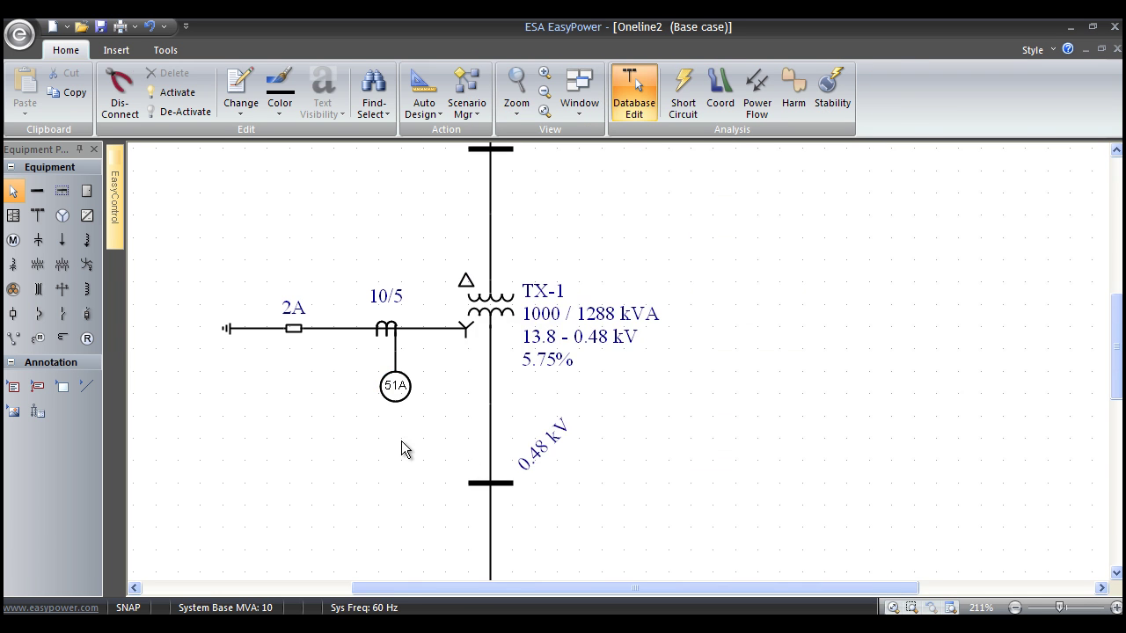
# - Zoom and pan the one-line to show the 0.48 kV bus, its main breaker and five feeders
pyautogui.scroll(2, 319, 371)
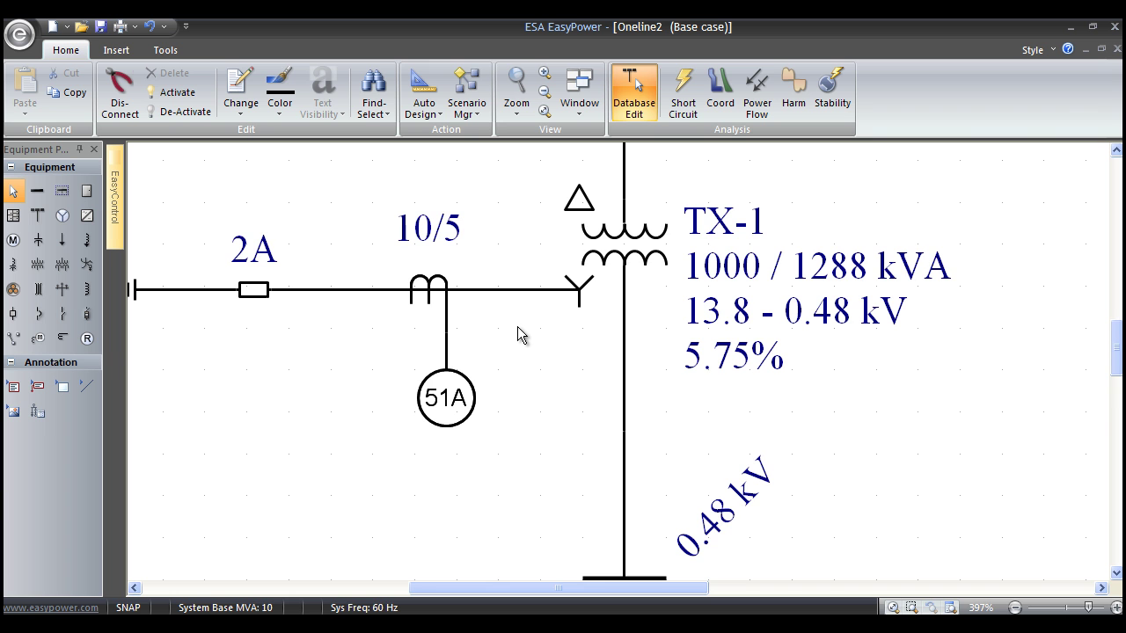
pyautogui.scroll(-2, 517, 328)
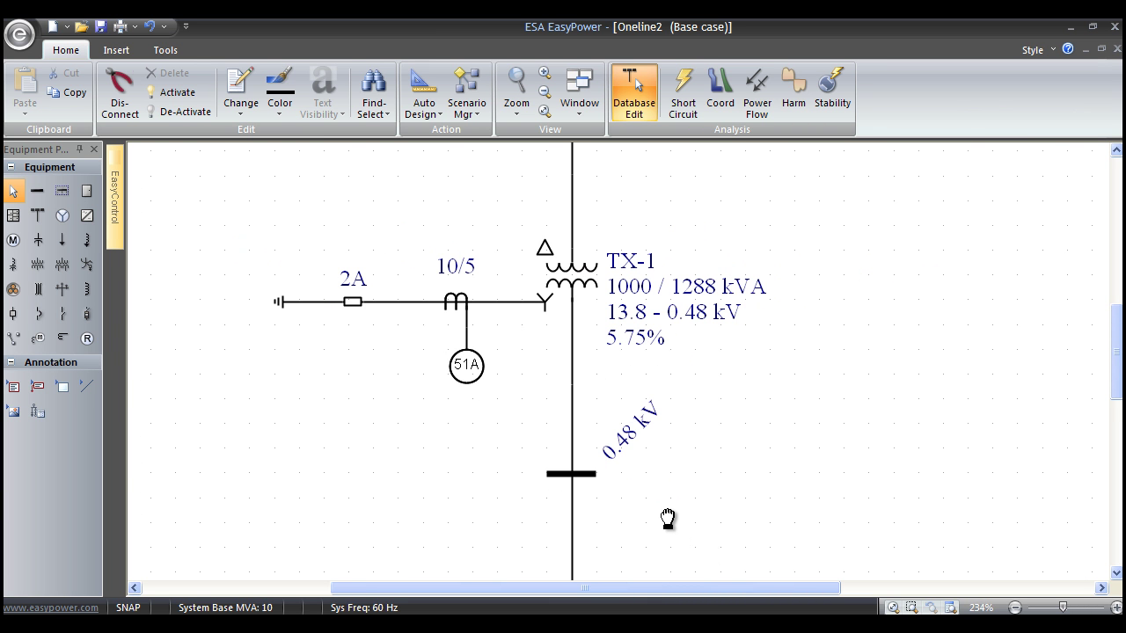
pyautogui.moveTo(668, 519); pyautogui.dragTo(663, 179)
pyautogui.moveTo(632, 367); pyautogui.dragTo(529, 304)
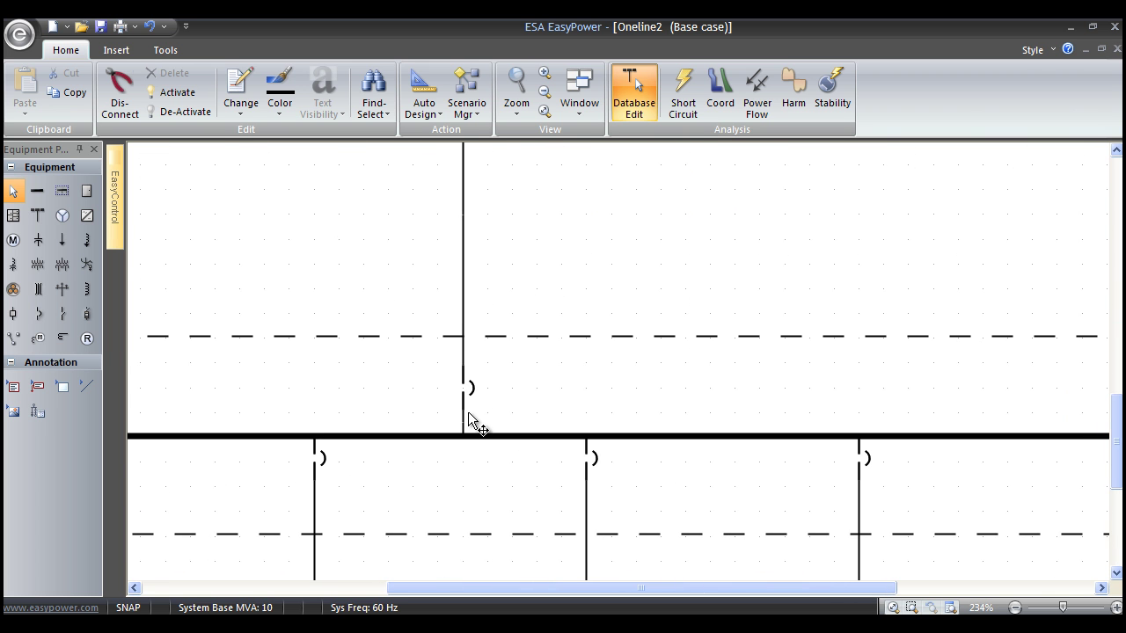
pyautogui.scroll(-1, 467, 411)
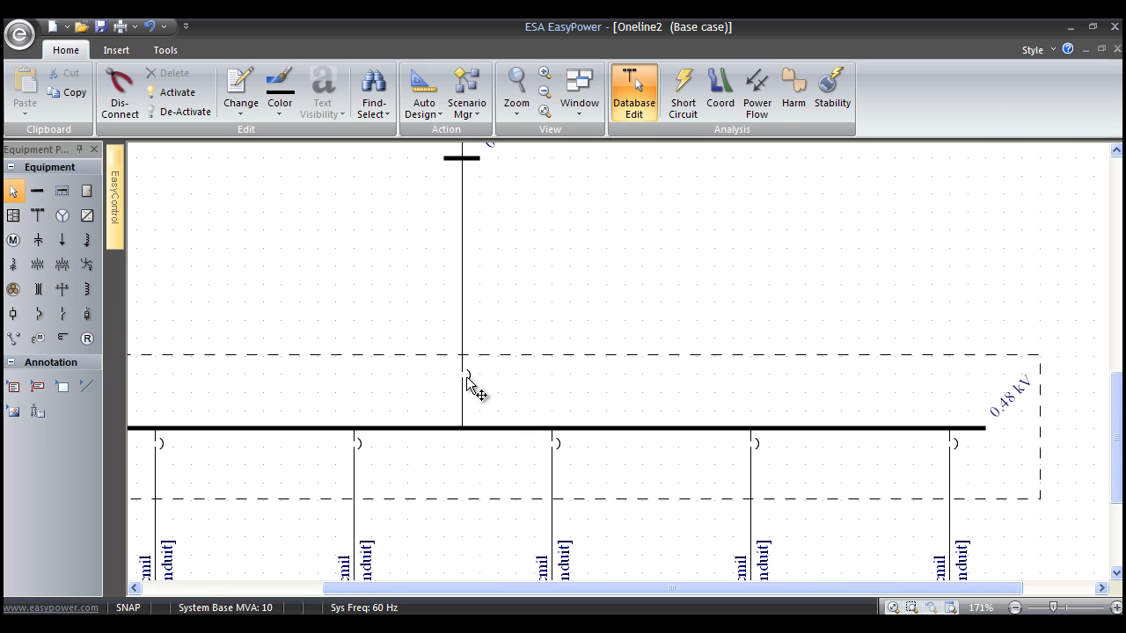
# - Open breaker BL-7's LV Breaker Data dialog, shift it right, and drop down the manufacturer list
pyautogui.doubleClick(467, 384)
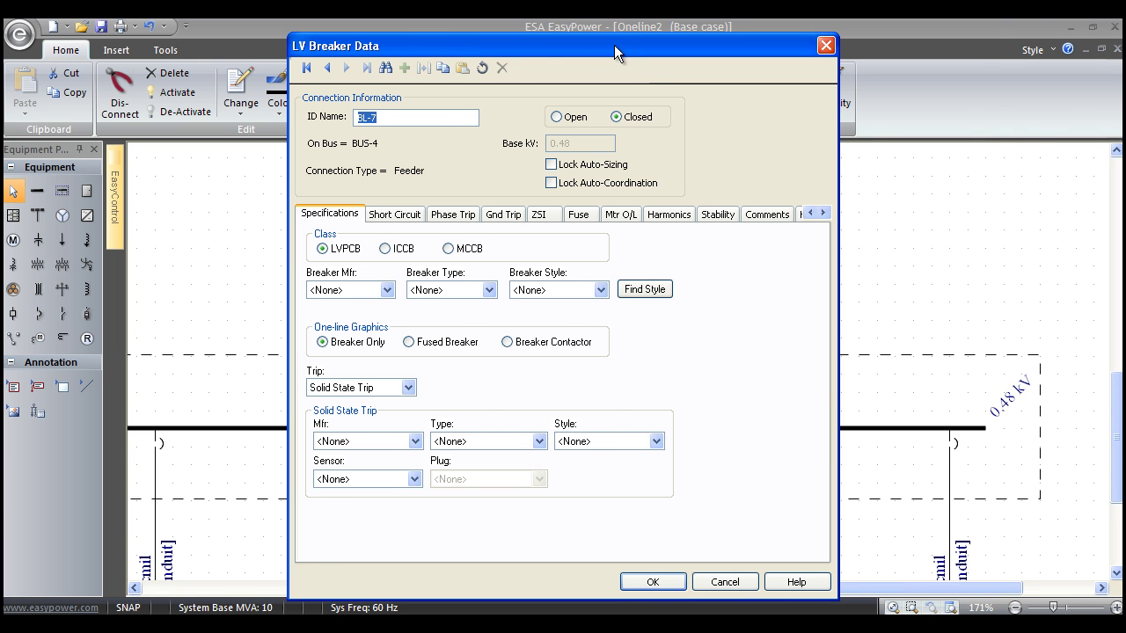
pyautogui.moveTo(614, 45); pyautogui.dragTo(804, 36)
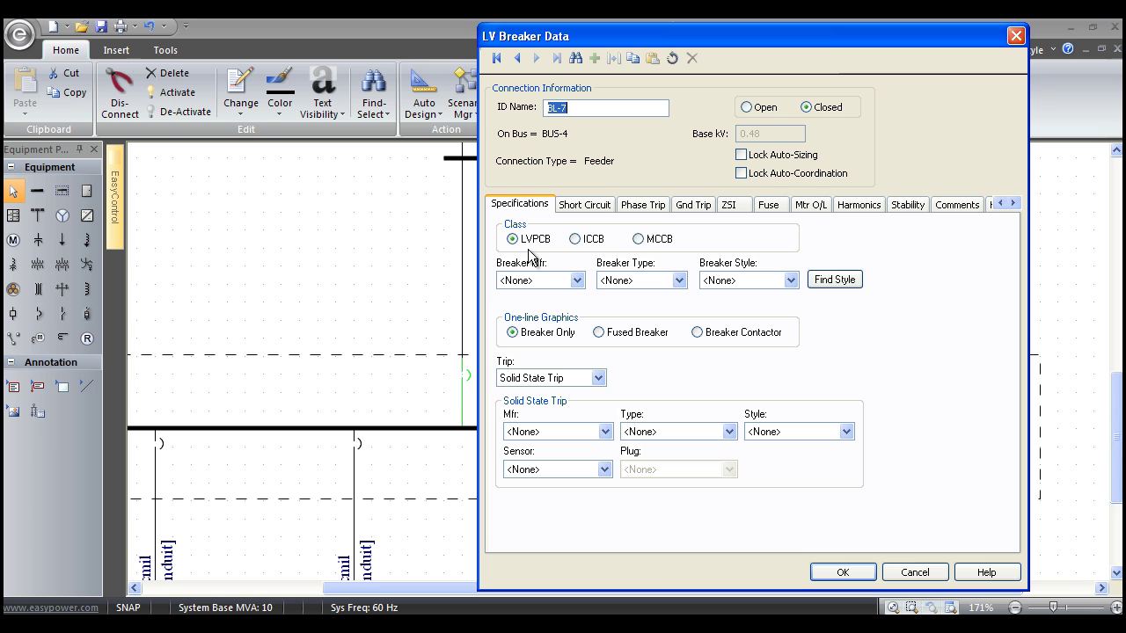
pyautogui.click(577, 280)
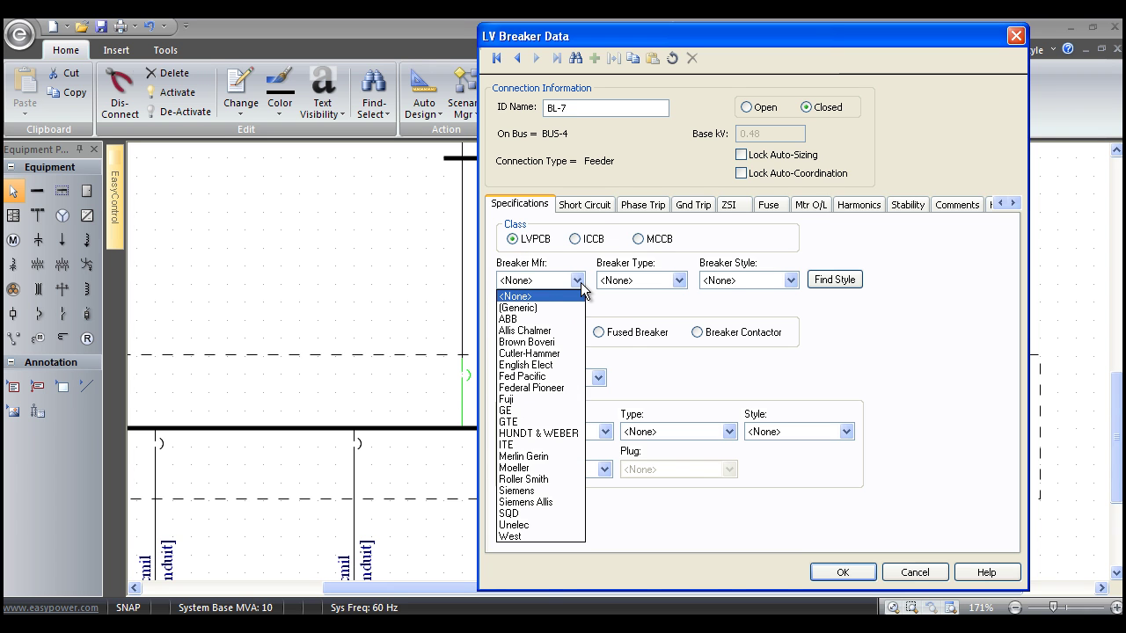
# - Make BL-7 a GE AKR-Series breaker with style AKR-50
pyautogui.click(521, 411)
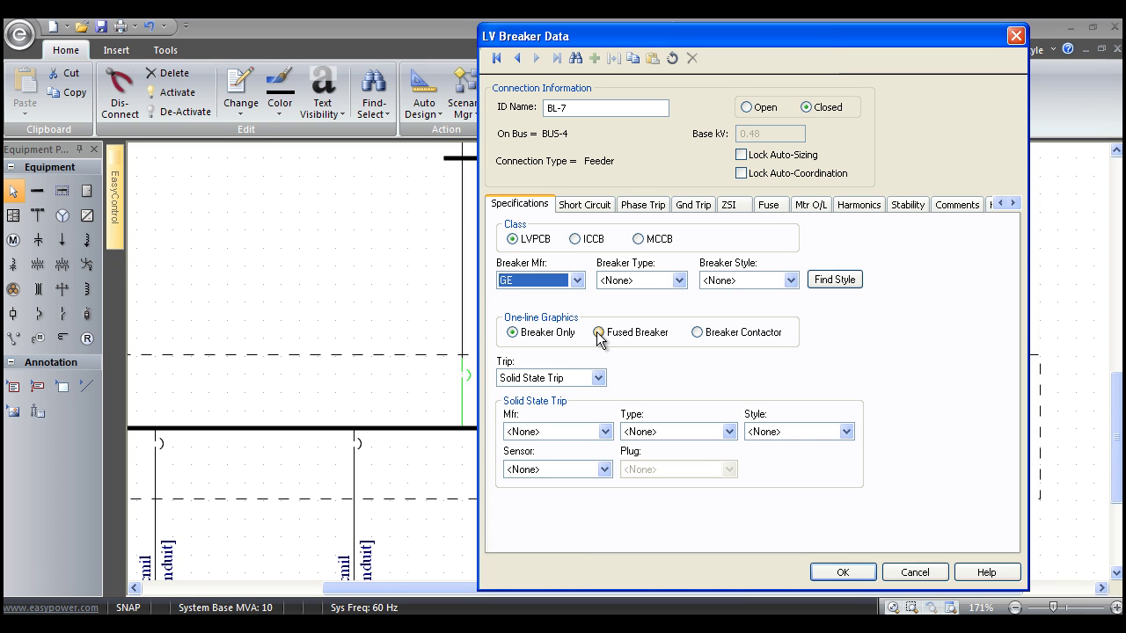
pyautogui.click(680, 280)
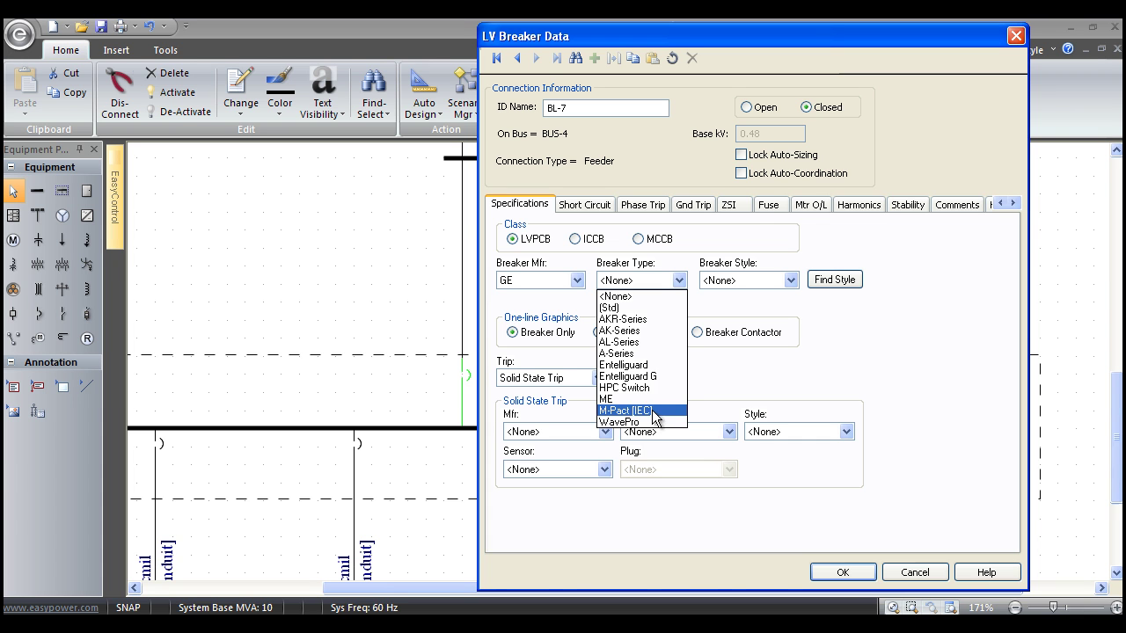
pyautogui.click(625, 319)
pyautogui.click(791, 281)
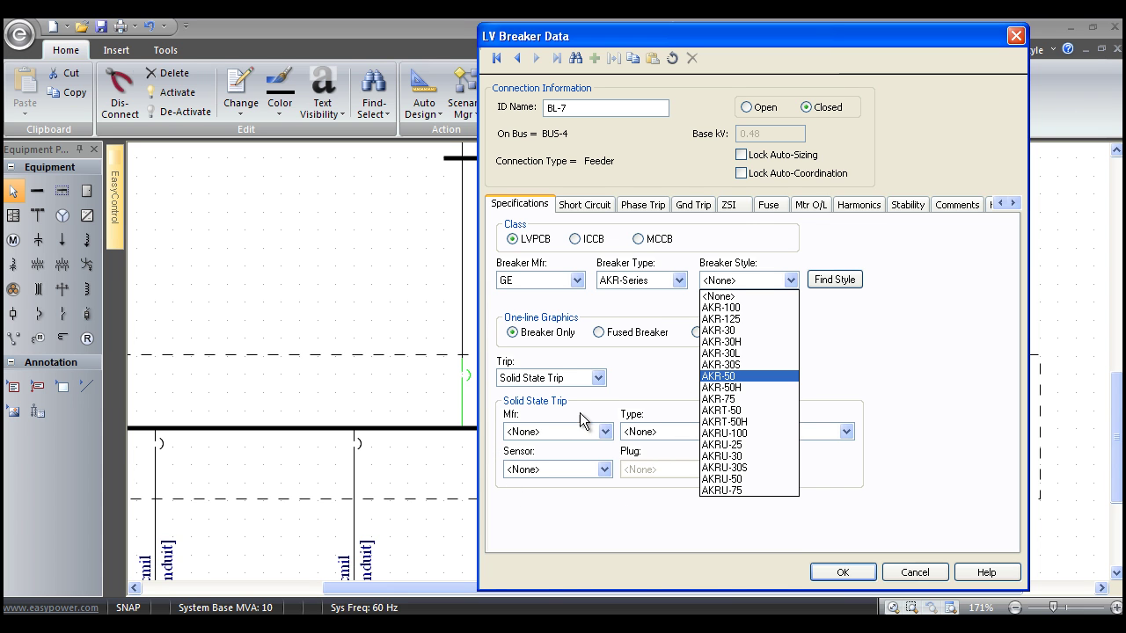
pyautogui.click(721, 377)
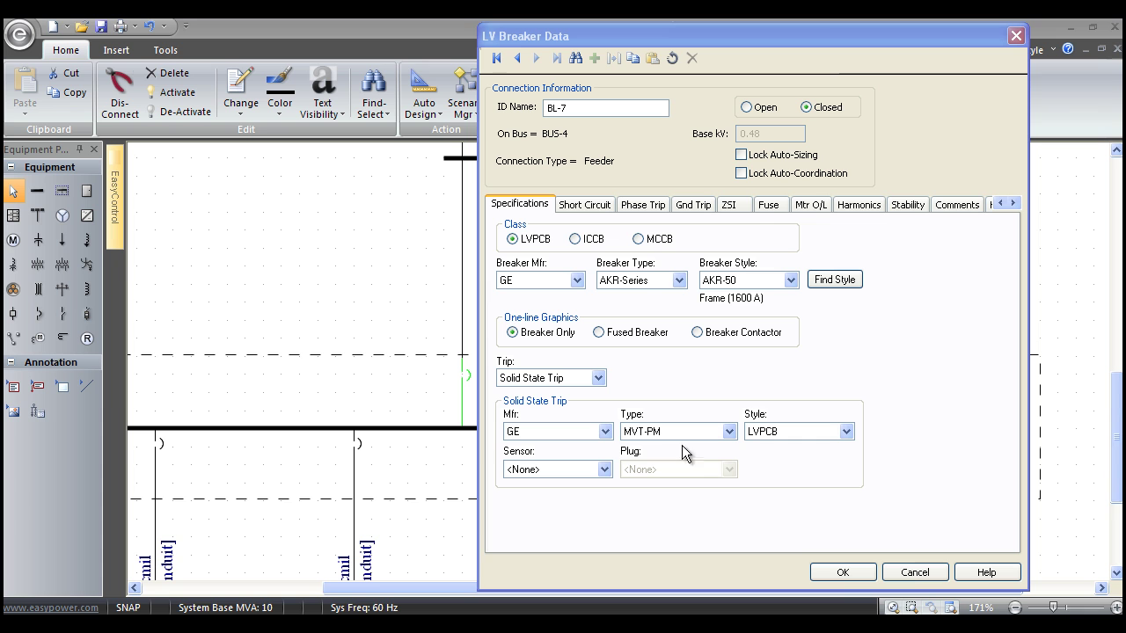
# - Set BL-7's trip sensor rating to 1600 and plug rating to 1600
pyautogui.click(605, 470)
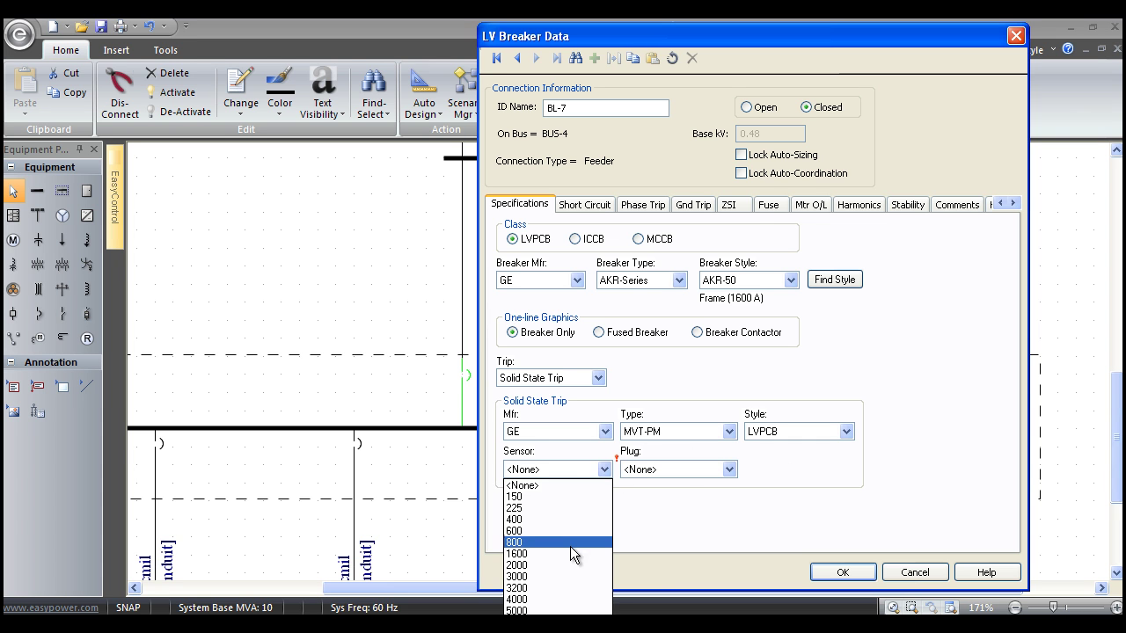
pyautogui.click(572, 549)
pyautogui.click(730, 469)
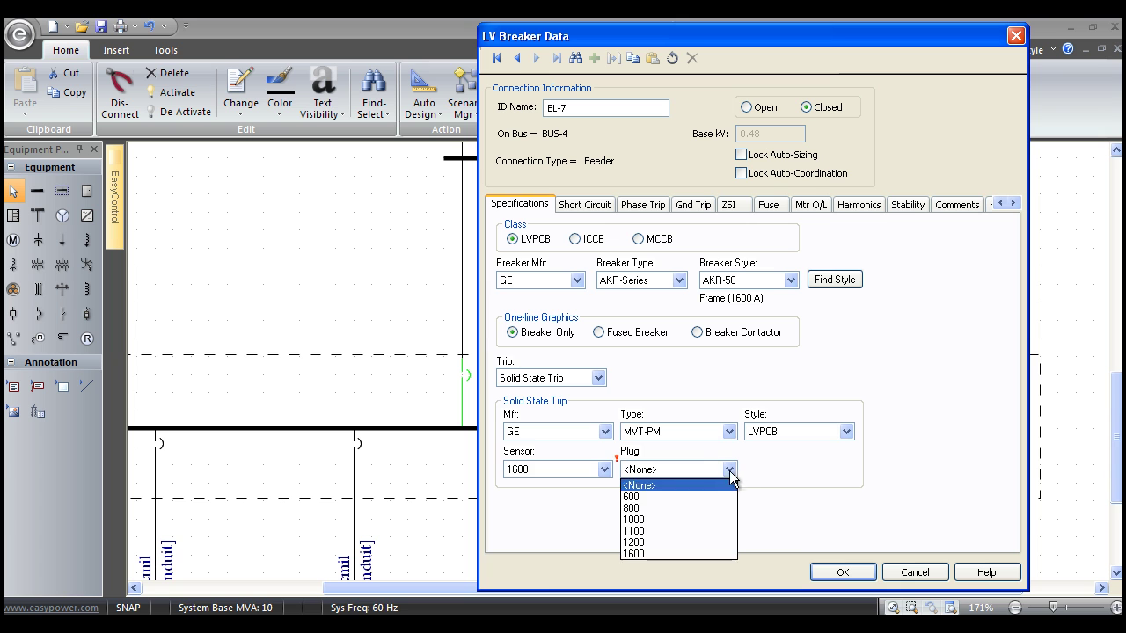
pyautogui.click(685, 554)
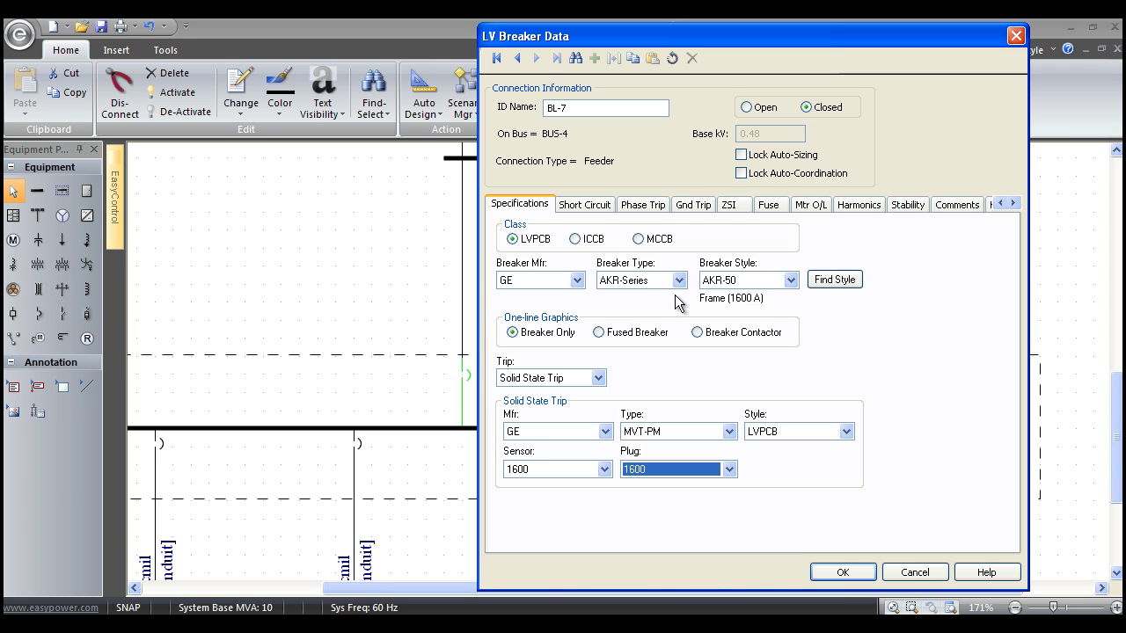
# - Search breaker styles for 'AKR' and assign the GE AKR-Series AKR-50 style to BL-7
pyautogui.click(826, 281)
pyautogui.write('AKR')
pyautogui.click(786, 192)
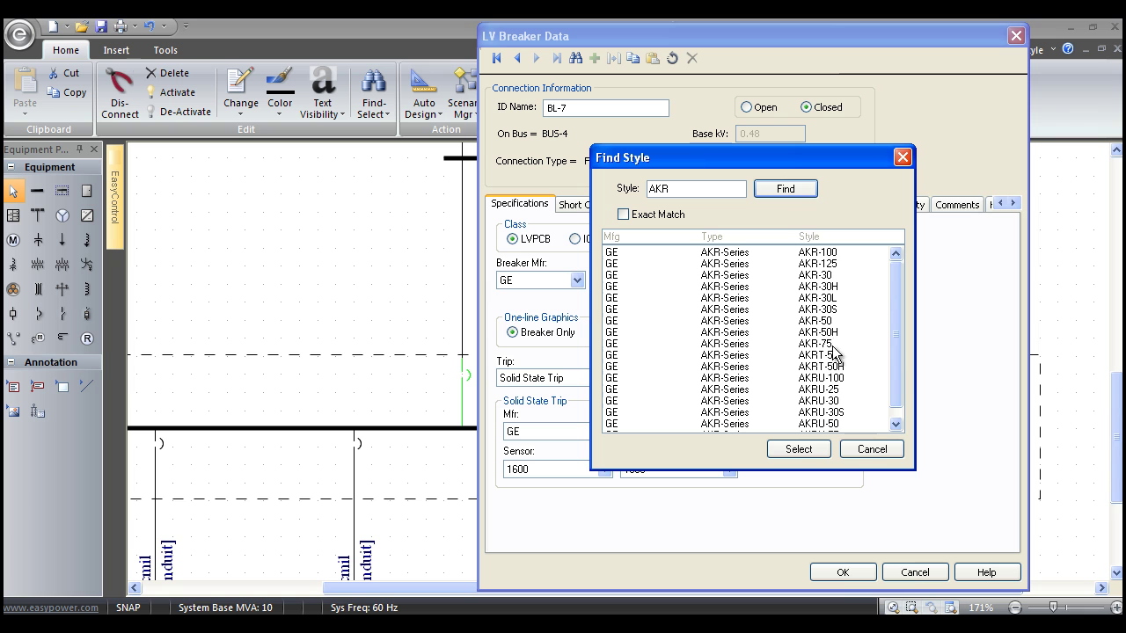
pyautogui.click(829, 322)
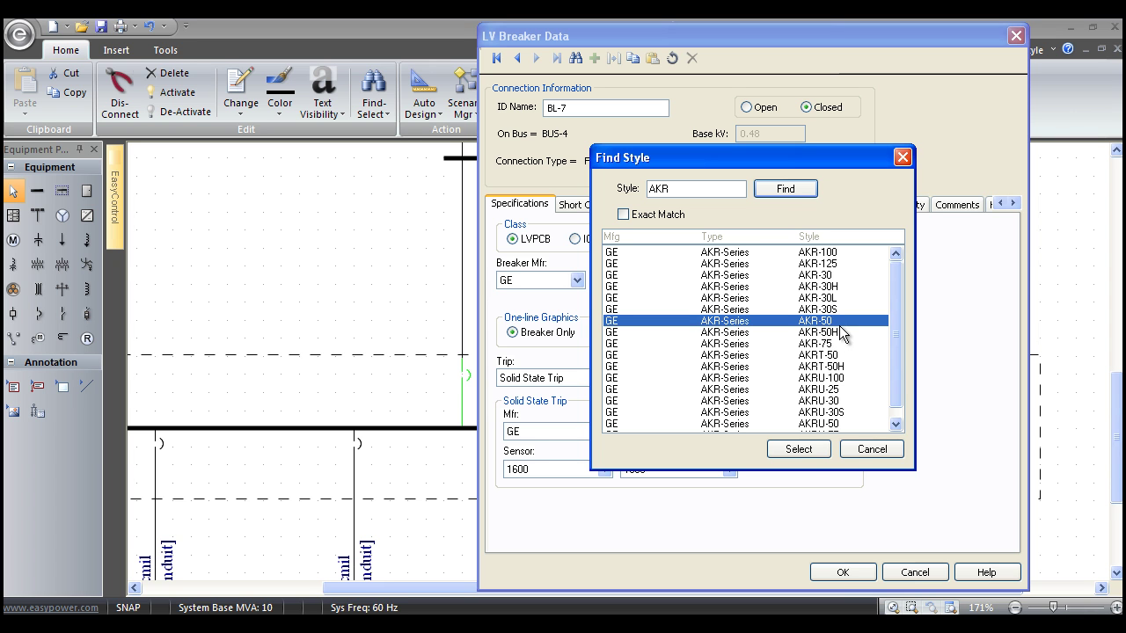
pyautogui.click(801, 448)
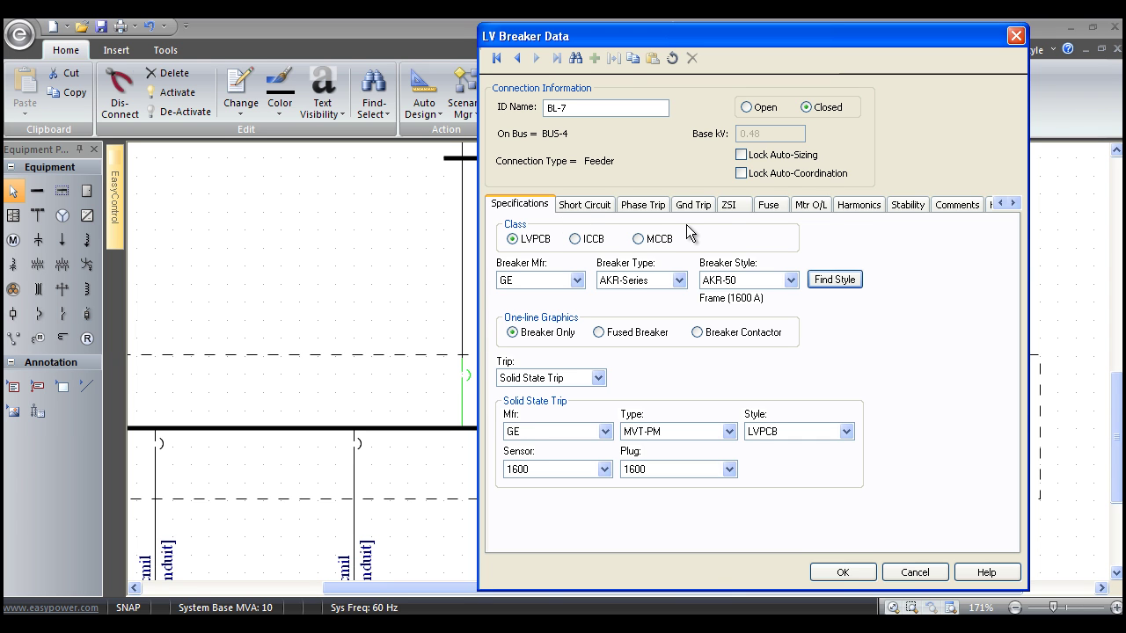
# - Calculate BL-7's interrupting rating and set phase trip long-time pickup 1 and delay 3
pyautogui.click(588, 205)
pyautogui.click(790, 264)
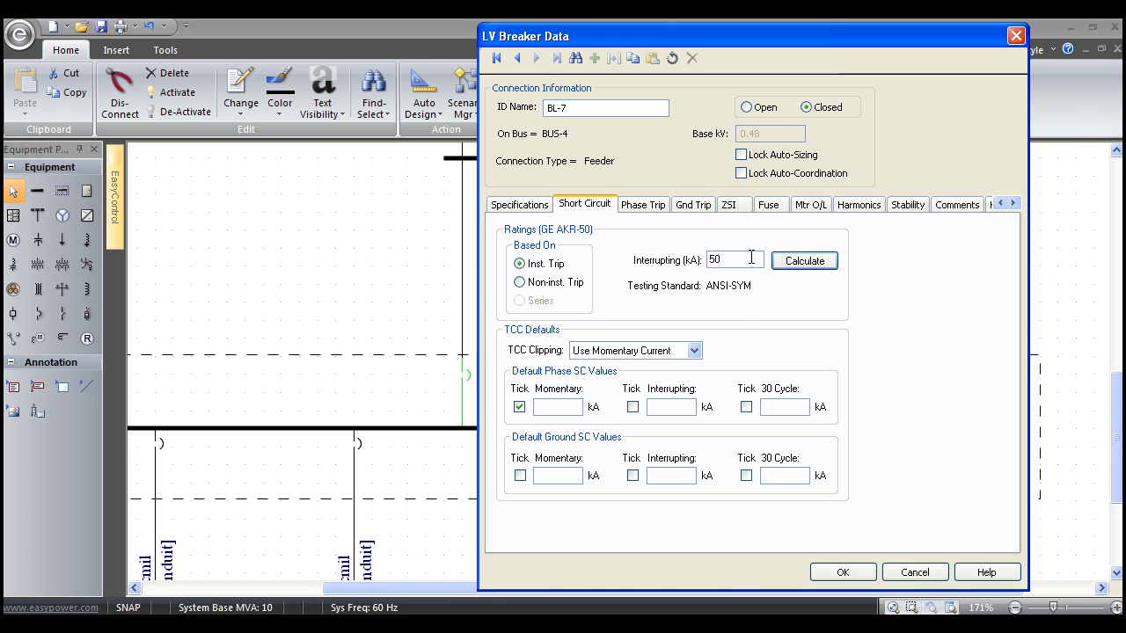
pyautogui.click(650, 208)
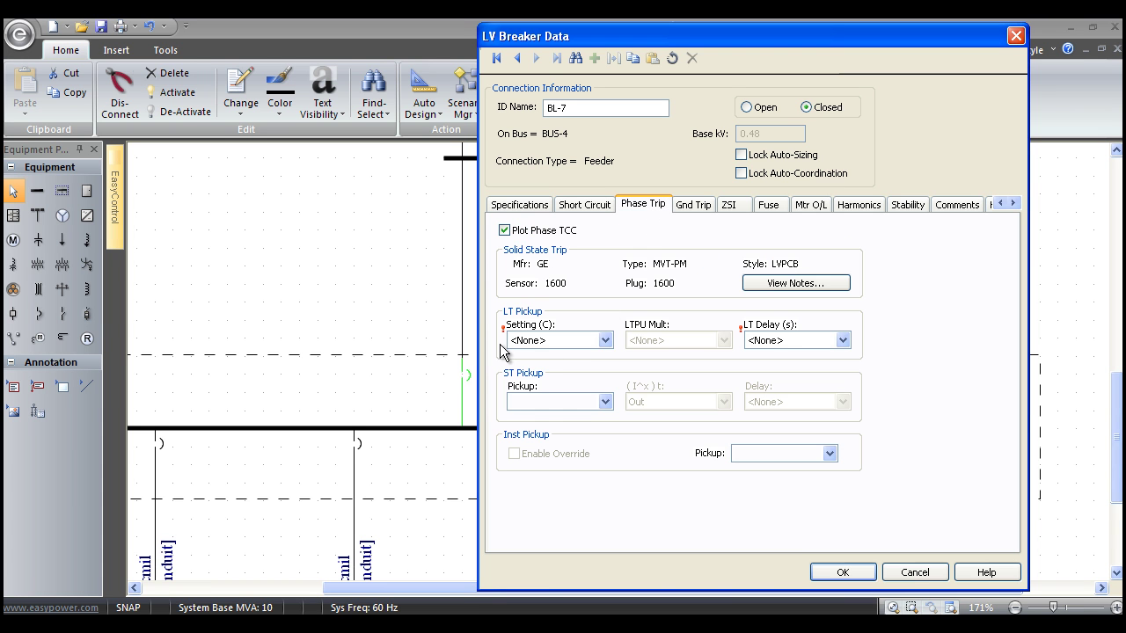
pyautogui.click(606, 342)
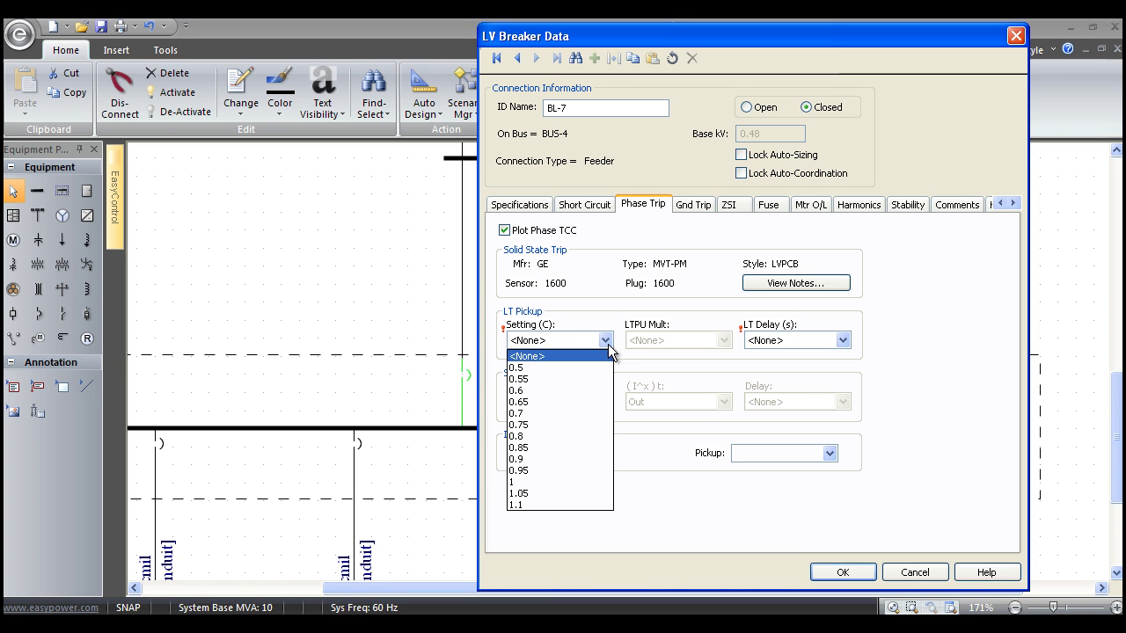
pyautogui.click(577, 479)
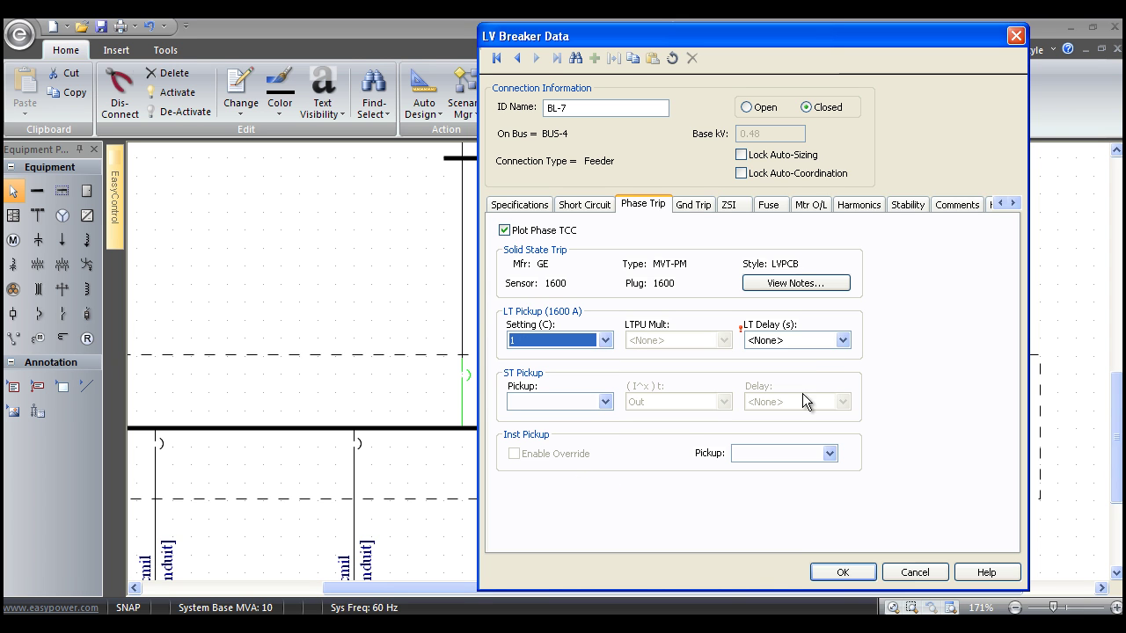
pyautogui.click(842, 343)
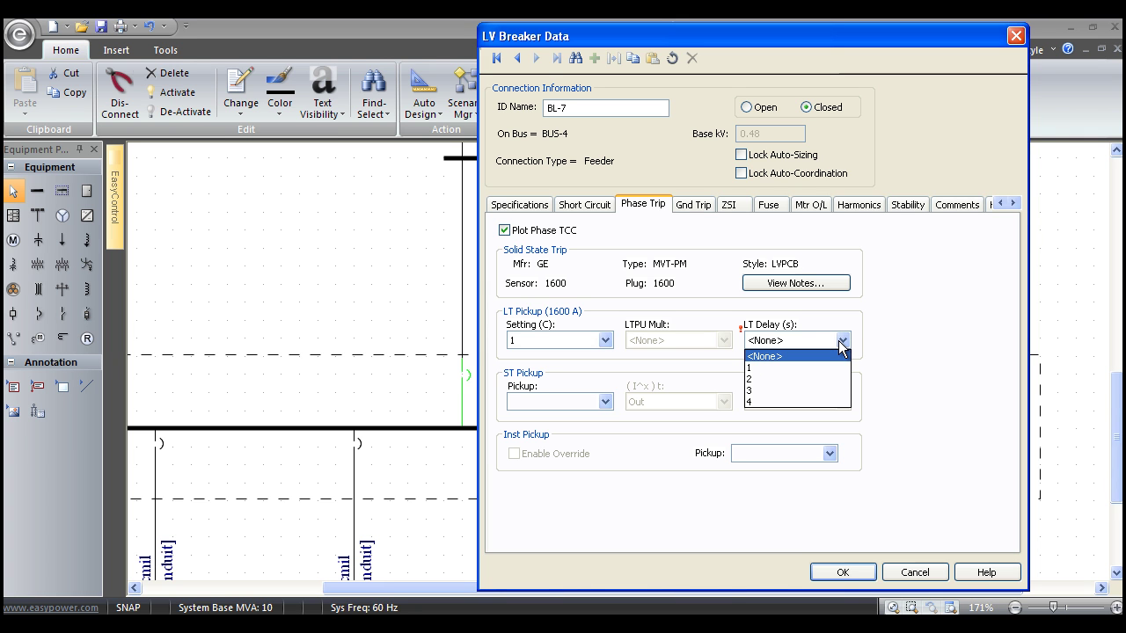
pyautogui.click(809, 389)
# - Set short-time pickup 6 with Int delay, then enable ground TCC plotting
pyautogui.click(604, 401)
pyautogui.click(562, 516)
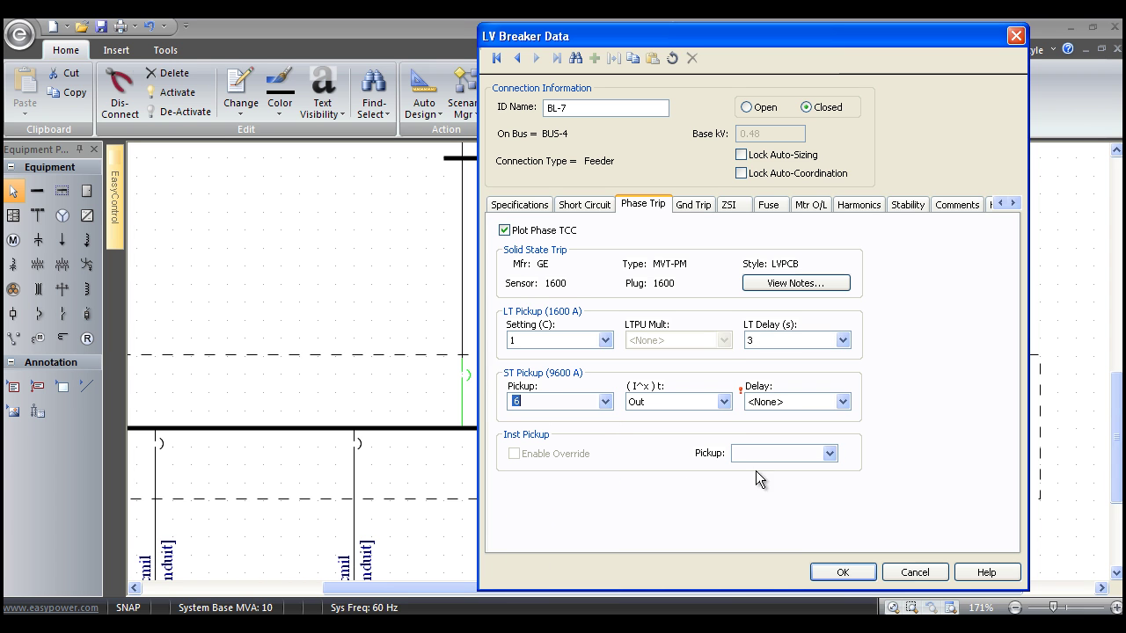
pyautogui.click(845, 401)
pyautogui.click(814, 440)
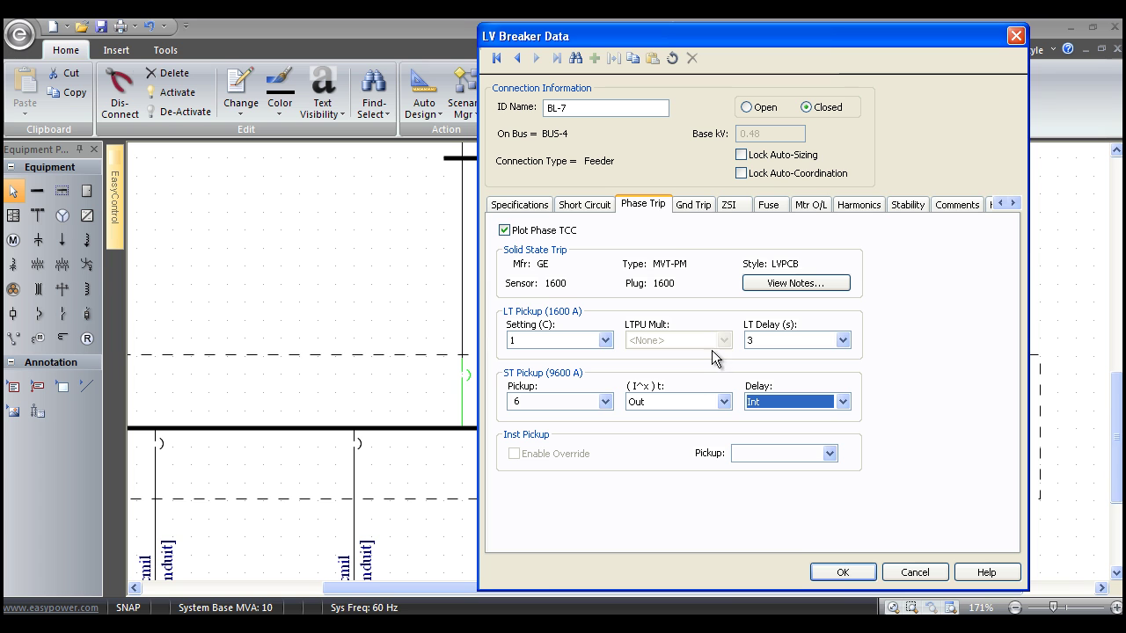
pyautogui.click(693, 204)
pyautogui.click(503, 233)
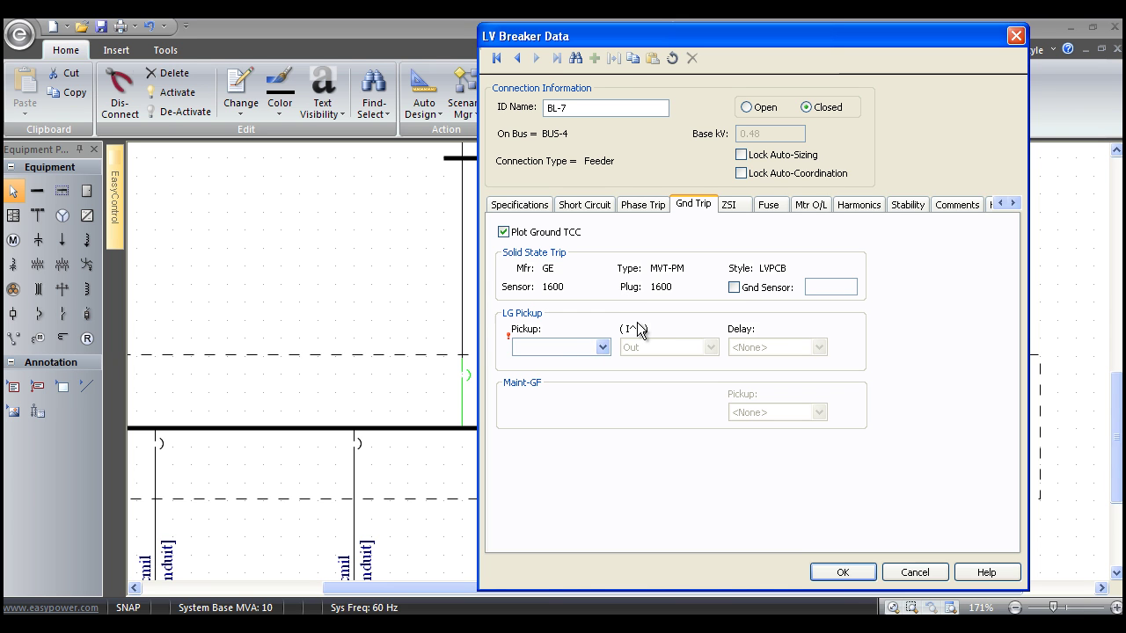
# - Disable BL-7's ground TCC plotting and bring up its ZSI settings
pyautogui.click(504, 233)
pyautogui.click(731, 206)
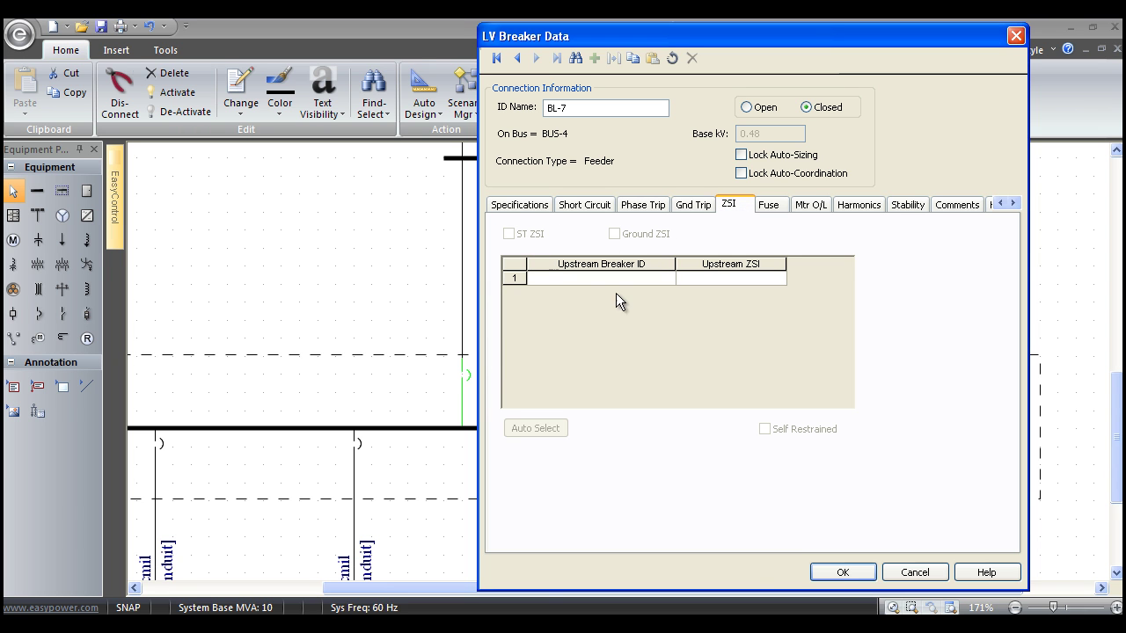
# - Enable fuse TCC plotting and select a Ferraz Shawmut Amp-Trap A4BQ 1600A fuse for BL-7
pyautogui.click(765, 208)
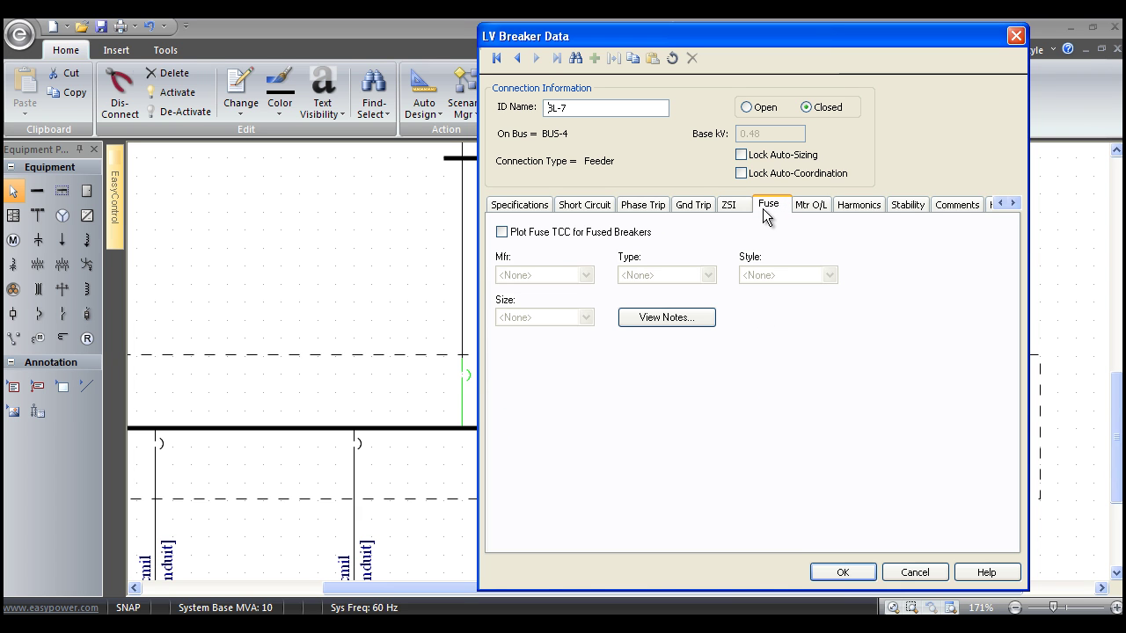
pyautogui.click(503, 233)
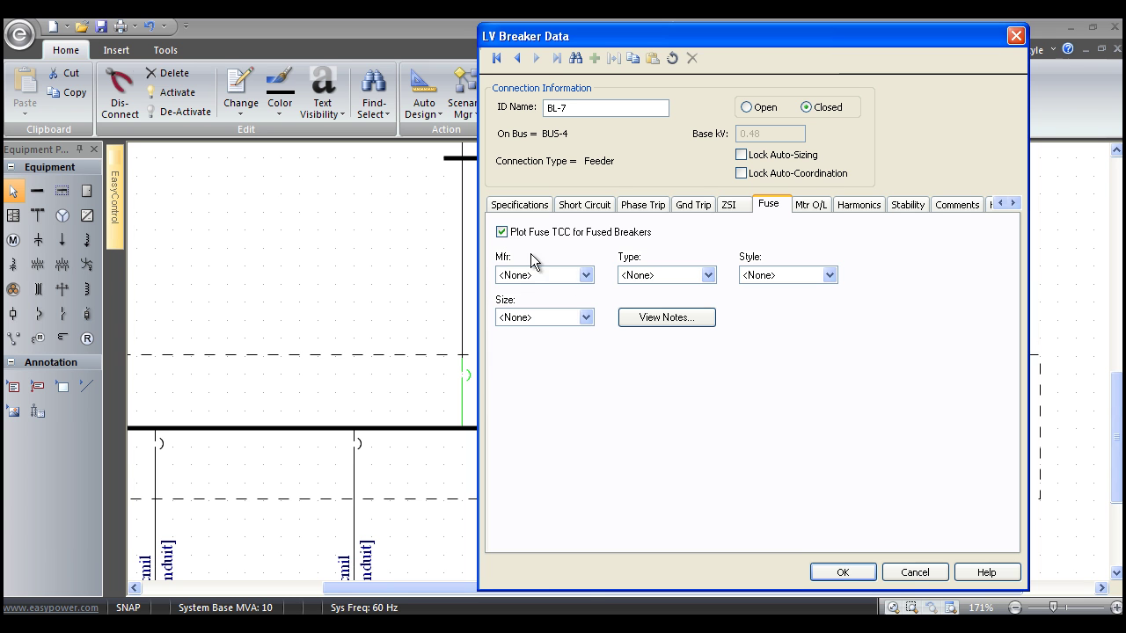
pyautogui.click(585, 275)
pyautogui.click(577, 440)
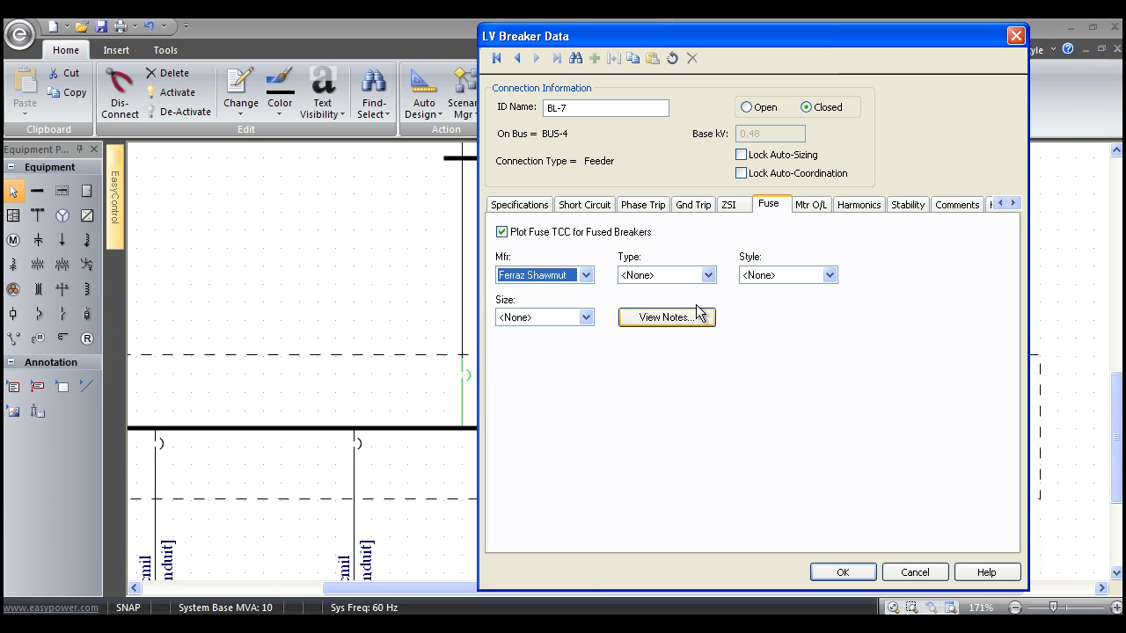
pyautogui.click(708, 275)
pyautogui.click(691, 302)
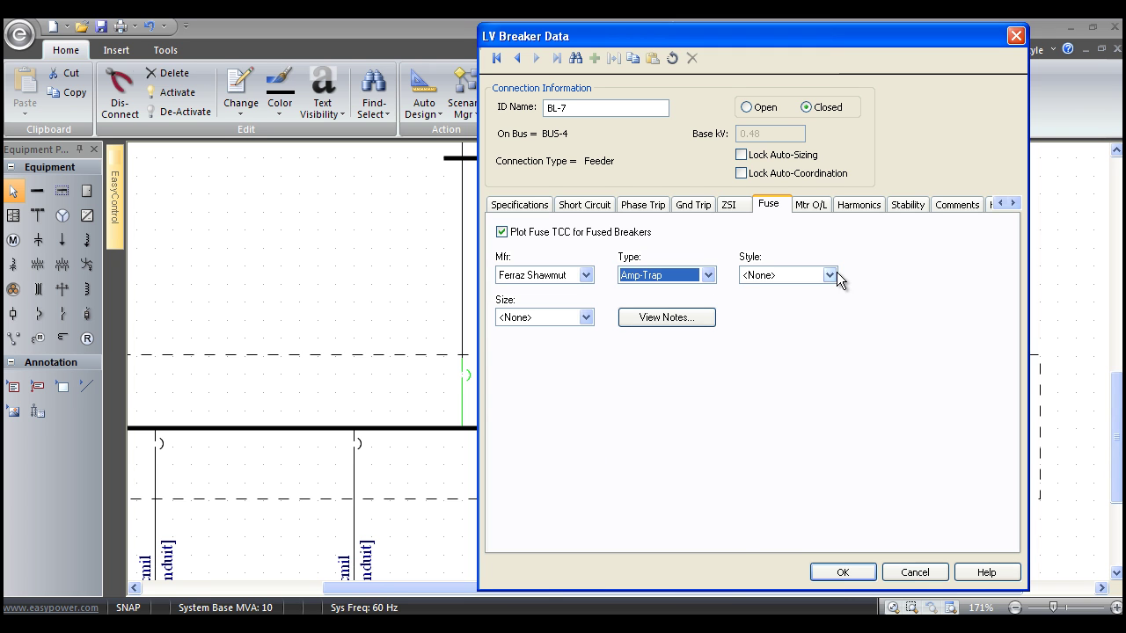
pyautogui.click(830, 275)
pyautogui.click(787, 508)
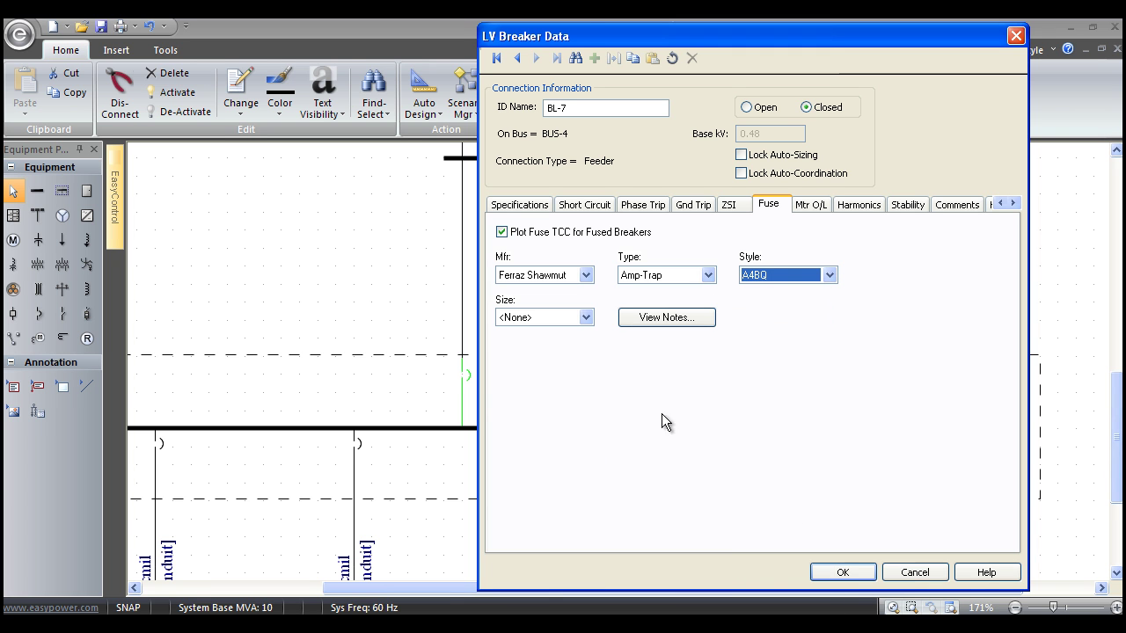
pyautogui.click(585, 317)
pyautogui.click(547, 269)
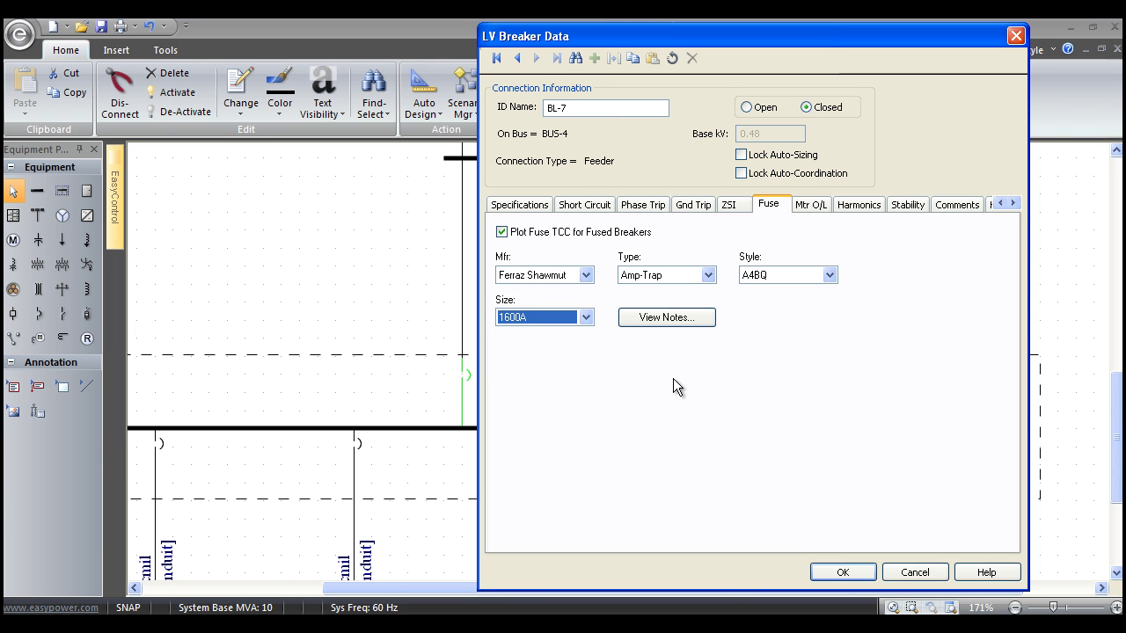
# - Stop fuse plotting; set a GE CR 124Y, 1 Sm O (Fast) overload relay with plotting off
pyautogui.click(501, 232)
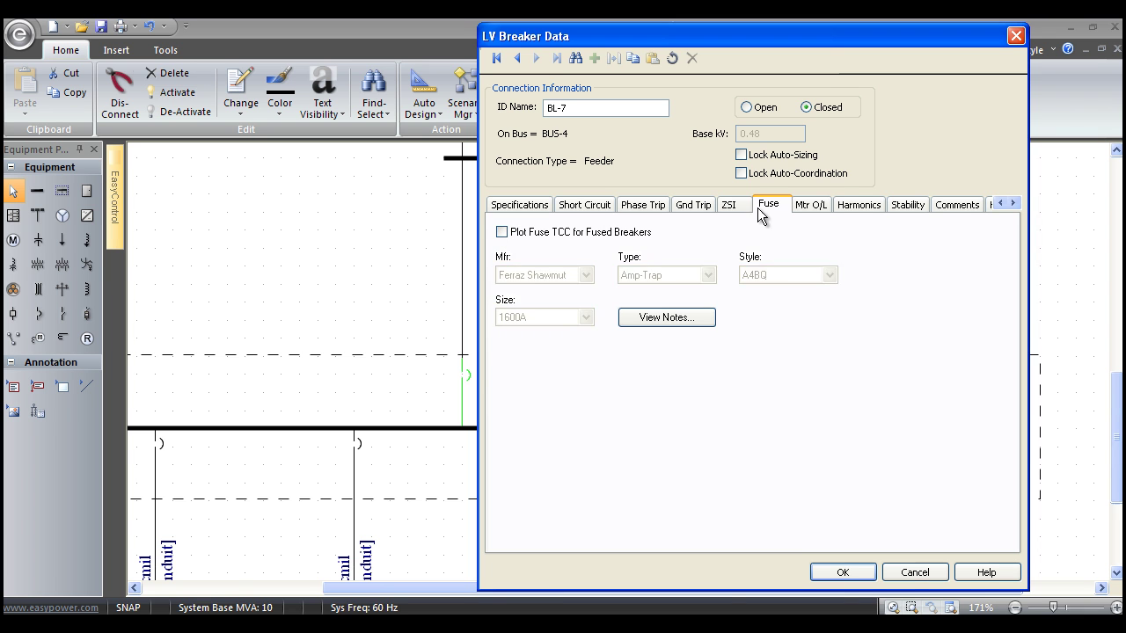
pyautogui.click(813, 205)
pyautogui.click(503, 232)
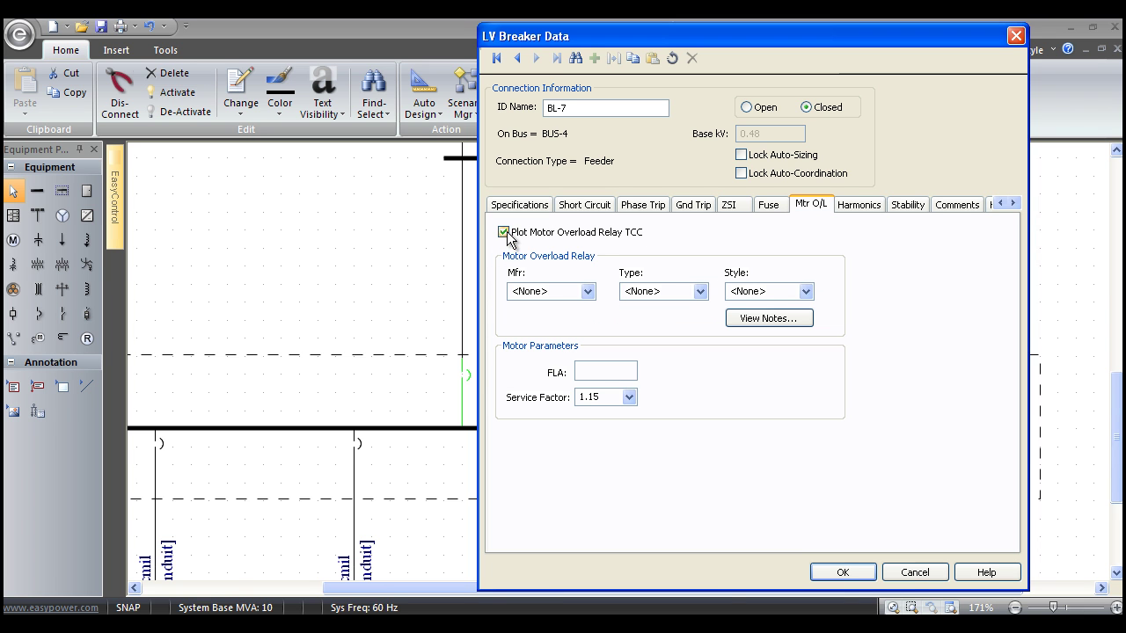
pyautogui.click(593, 293)
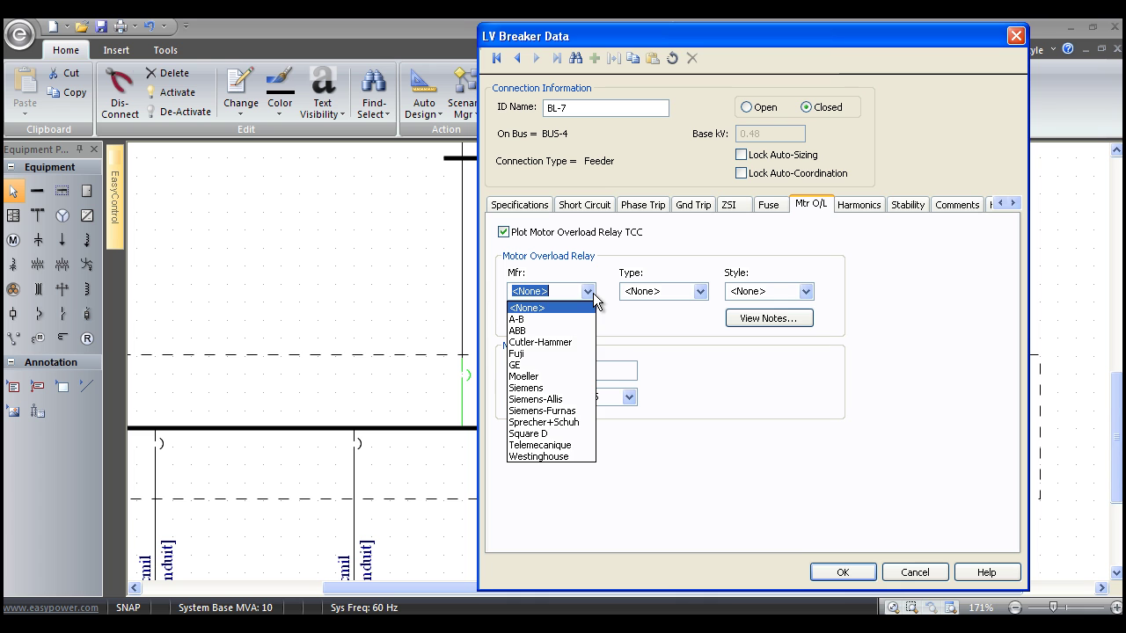
pyautogui.click(553, 364)
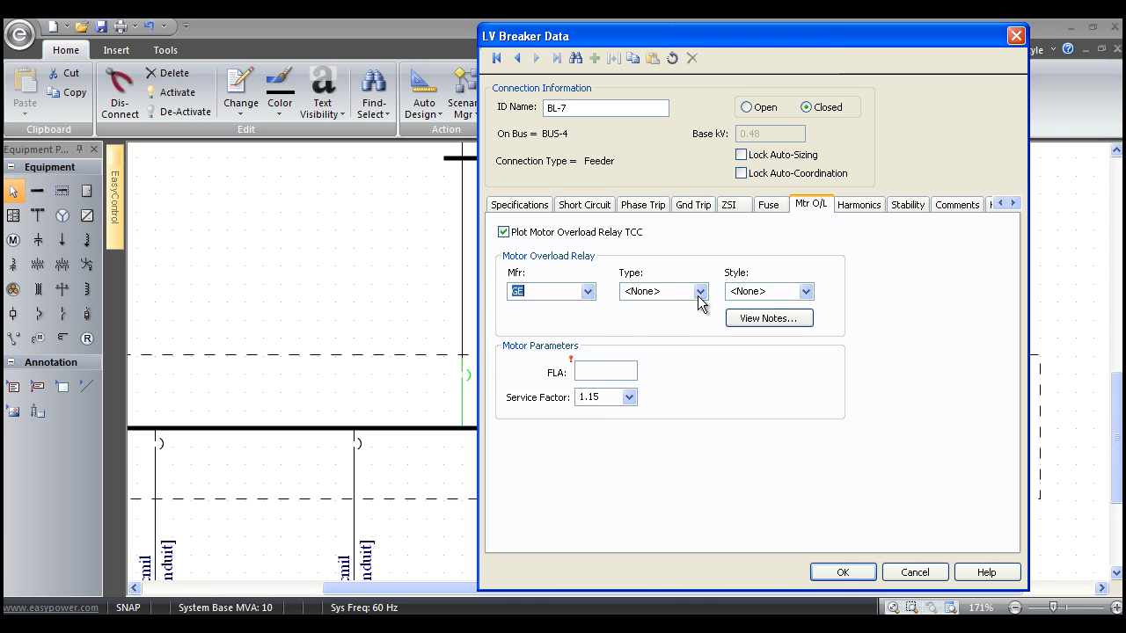
pyautogui.click(700, 291)
pyautogui.click(683, 317)
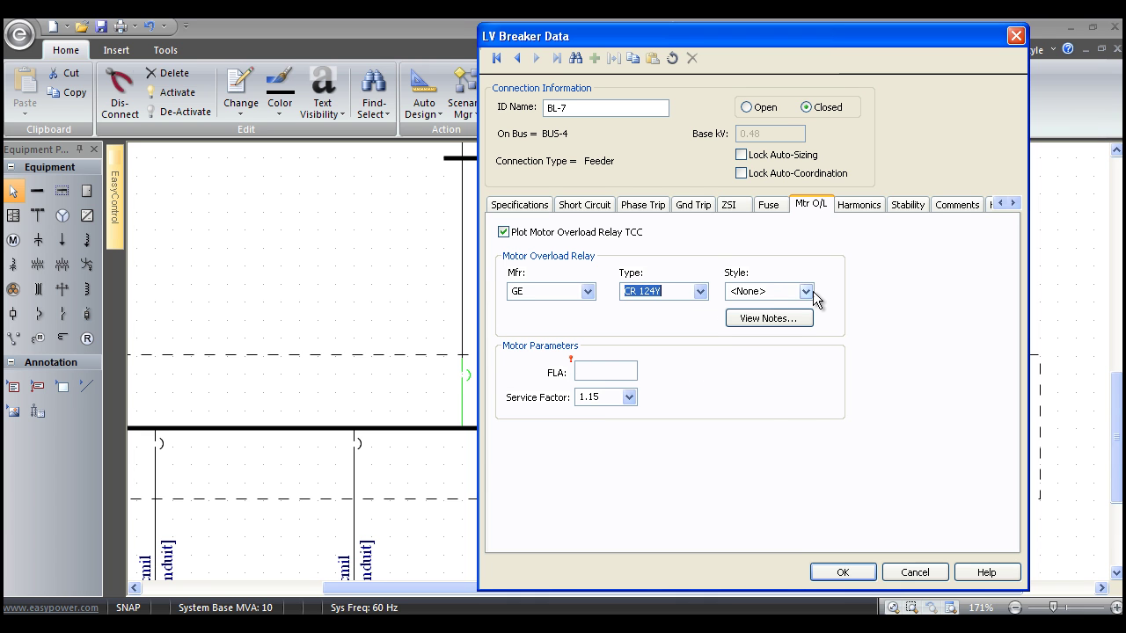
pyautogui.click(806, 292)
pyautogui.click(786, 342)
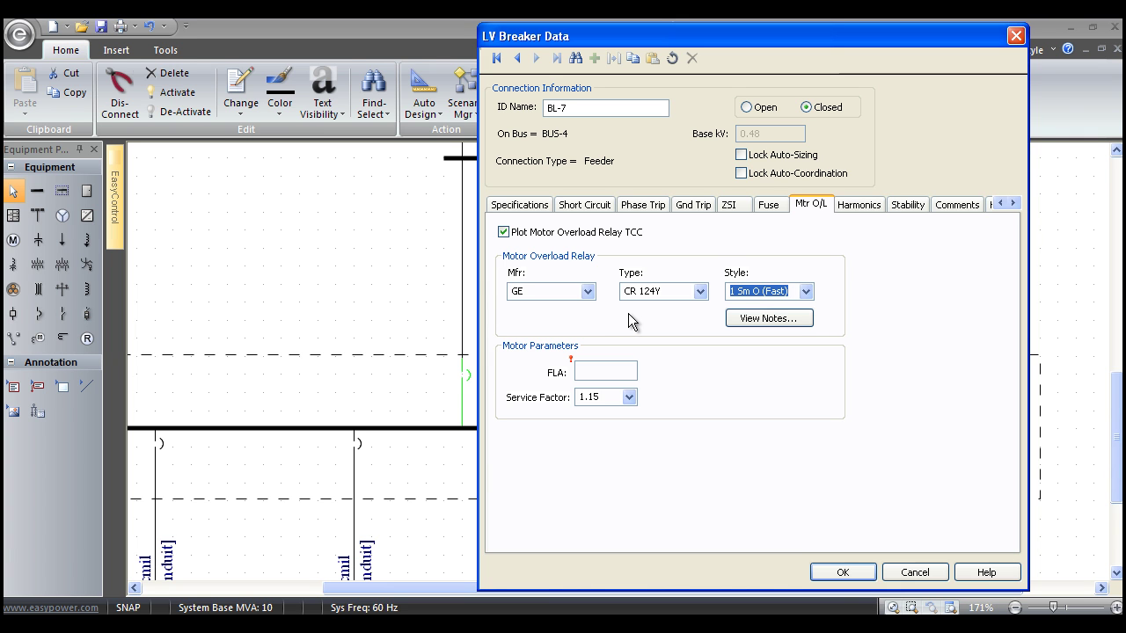
pyautogui.click(503, 233)
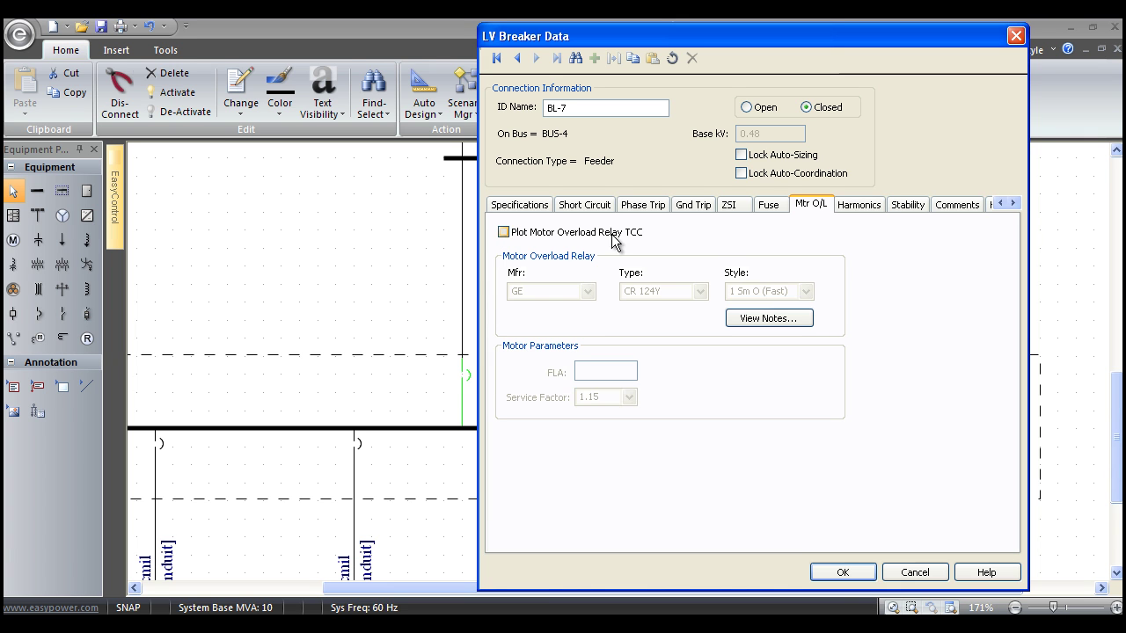
# - Confirm BL-7's data, zoom out to 112% and centre the 0.48 kV bus with MCC-1 to MCC-6
pyautogui.click(842, 573)
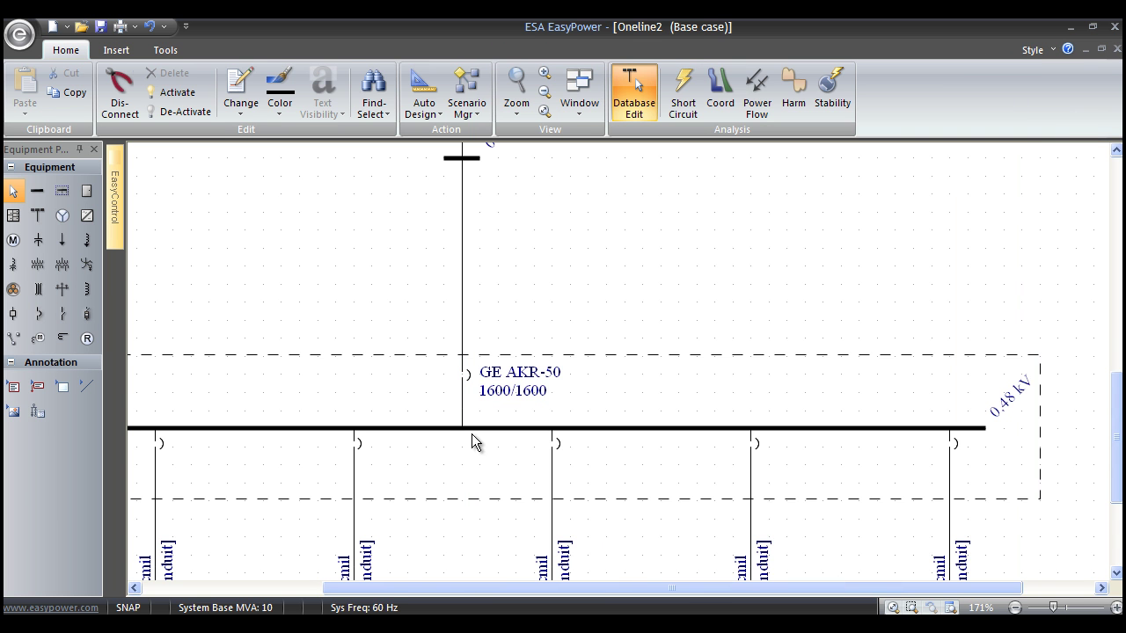
pyautogui.scroll(-3, 451, 385)
pyautogui.moveTo(432, 459); pyautogui.dragTo(563, 422)
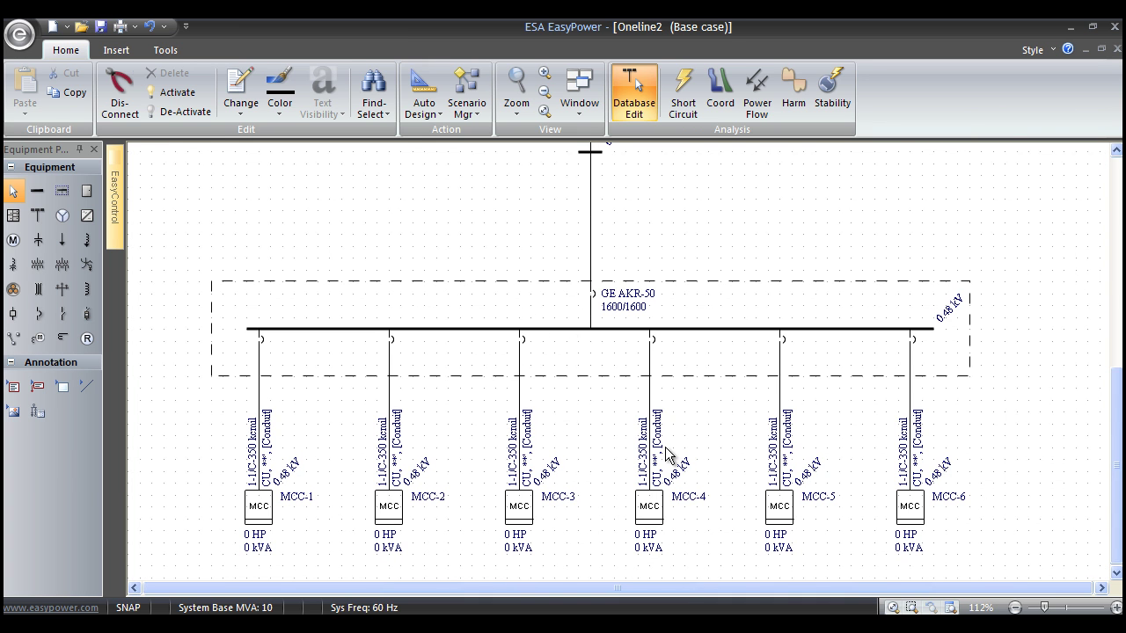
pyautogui.moveTo(693, 430); pyautogui.dragTo(676, 419)
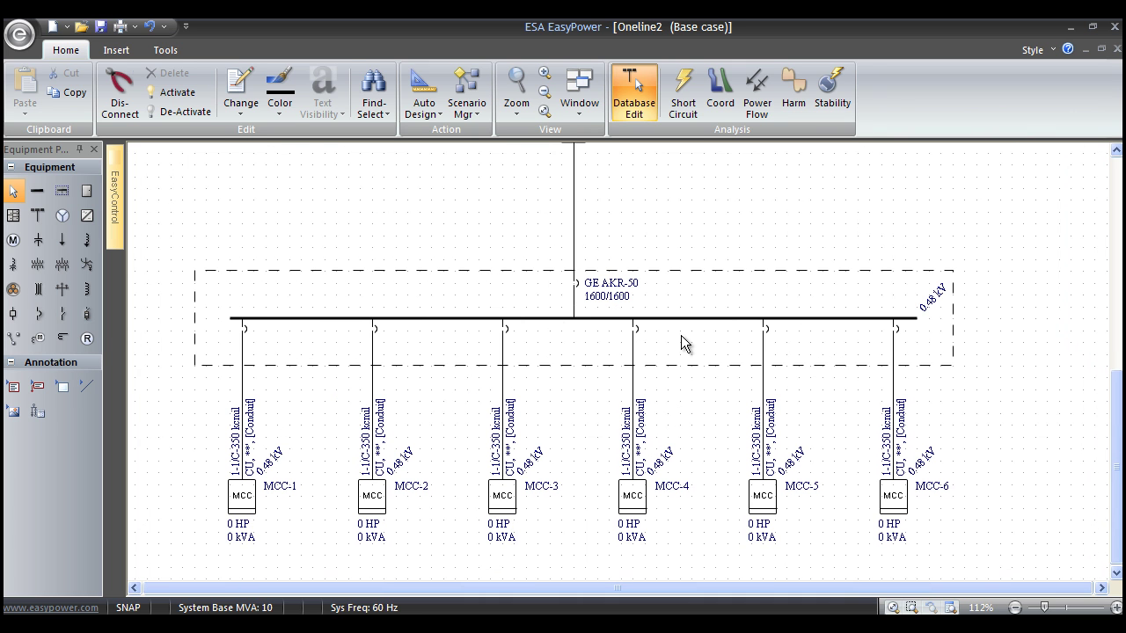
pyautogui.moveTo(694, 430); pyautogui.dragTo(687, 412)
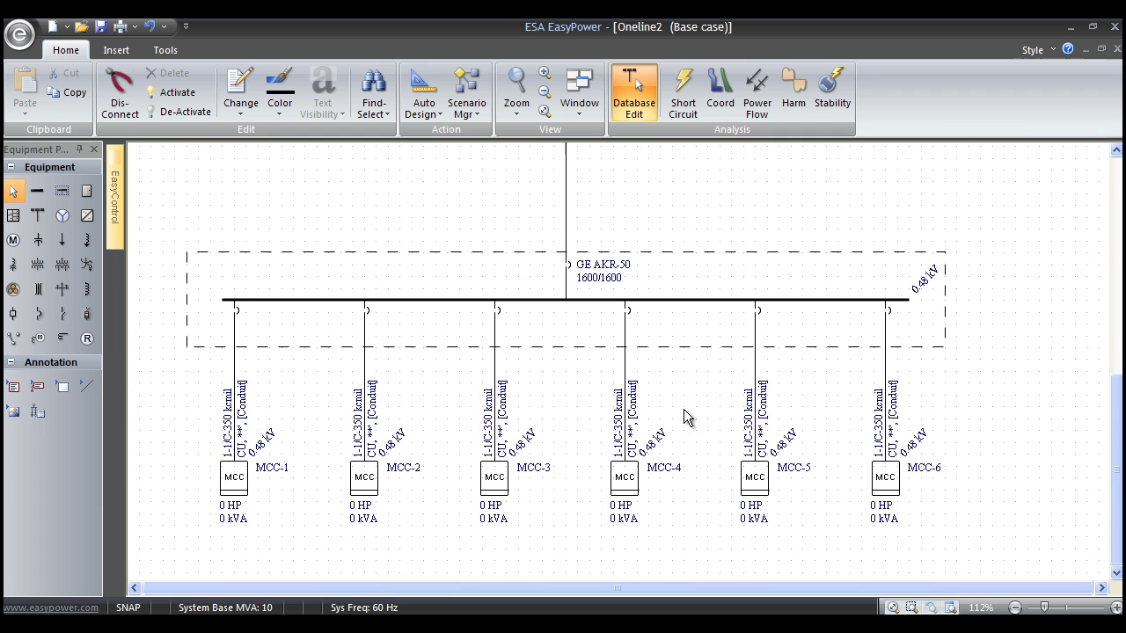
# - Copy the GE AKR-50 main breaker onto the MCC-6 feeder breaker and zoom in on it
pyautogui.rightClick(566, 269)
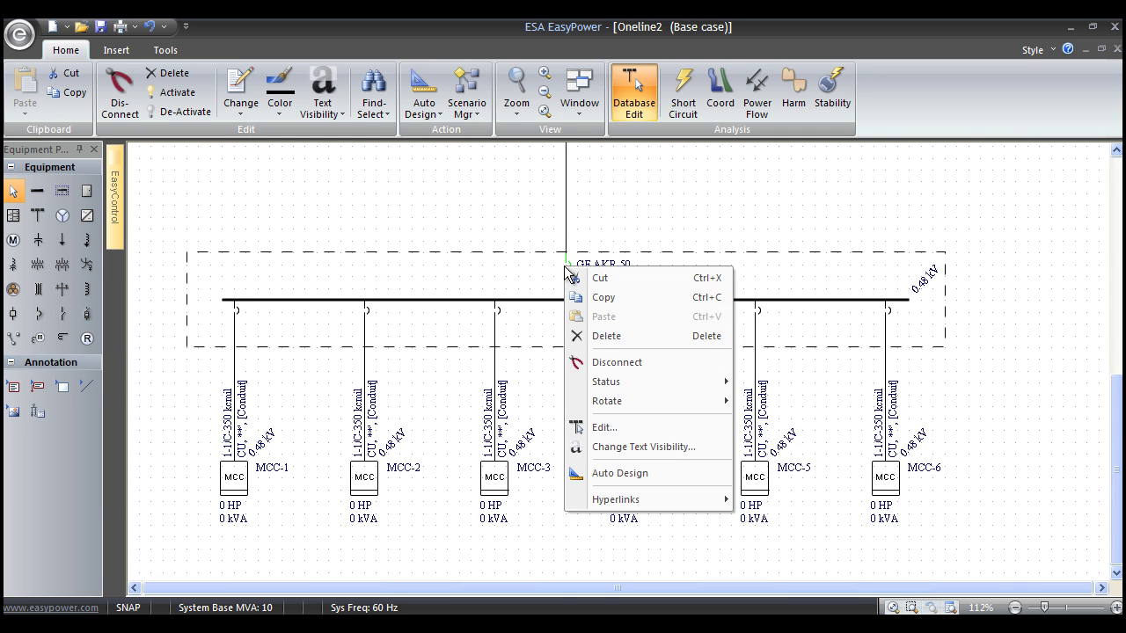
pyautogui.click(598, 298)
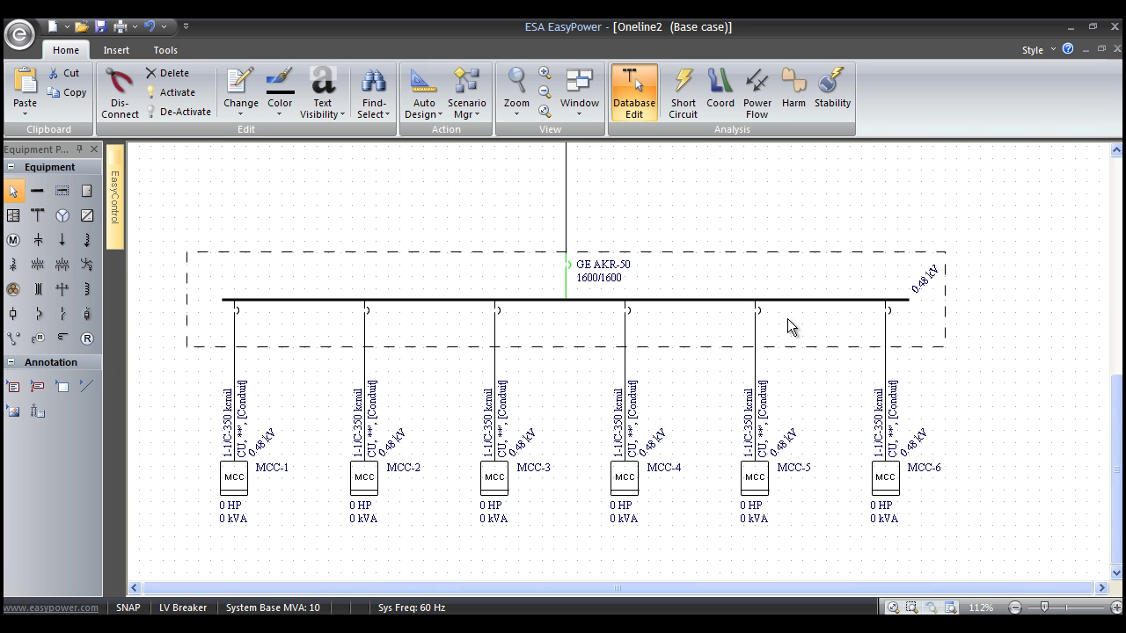
pyautogui.rightClick(887, 310)
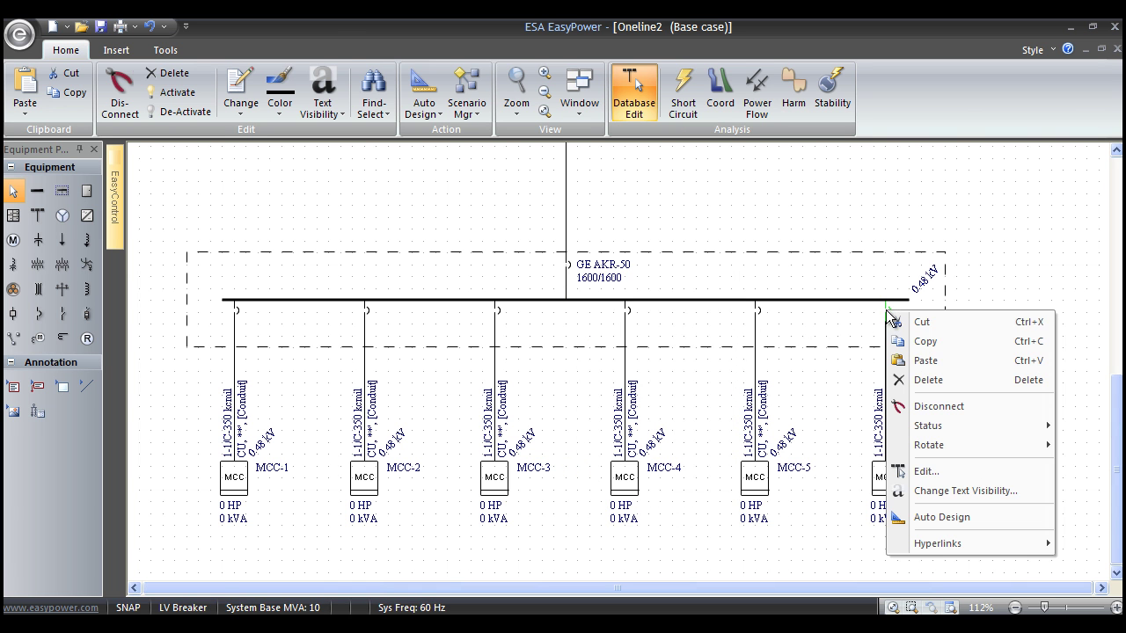
pyautogui.click(898, 360)
pyautogui.scroll(3, 761, 395)
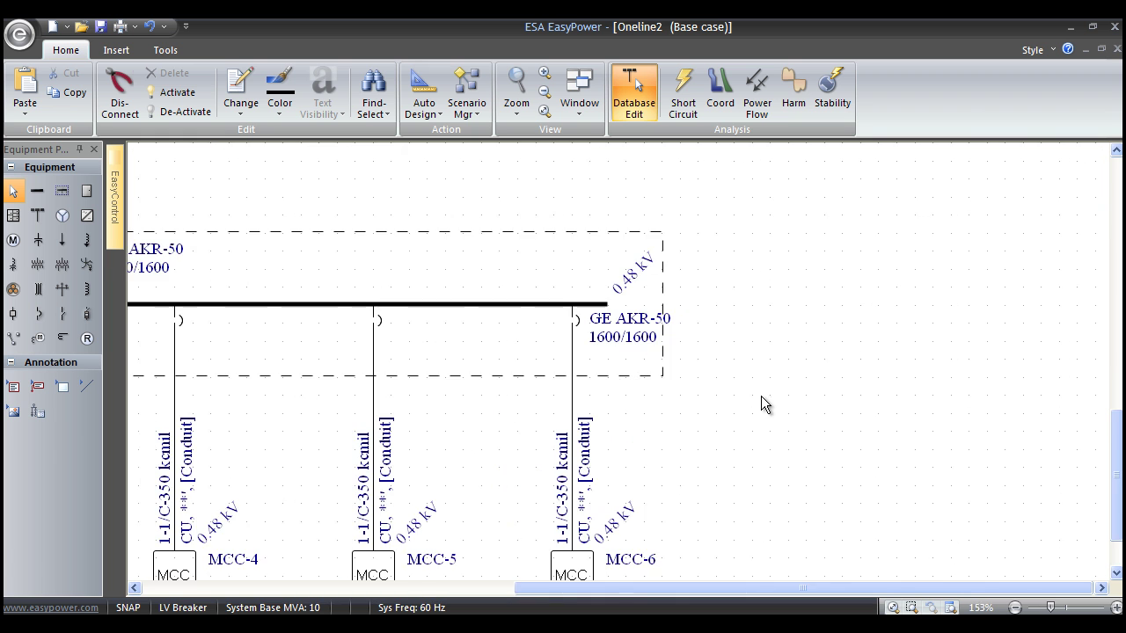
pyautogui.moveTo(761, 395); pyautogui.dragTo(590, 404)
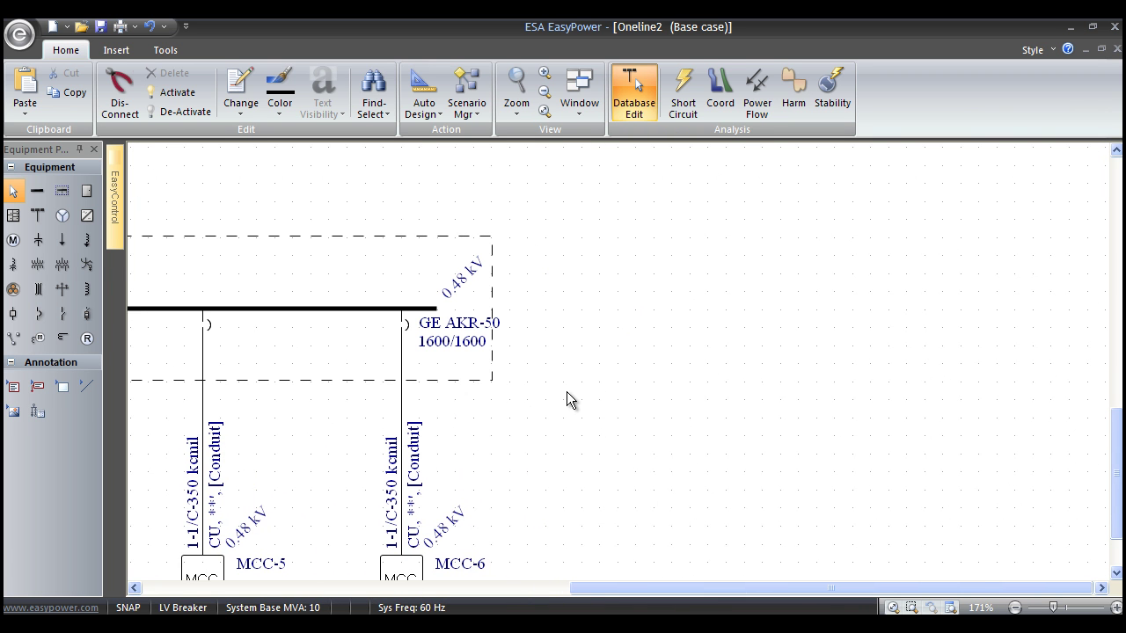
pyautogui.scroll(1, 564, 391)
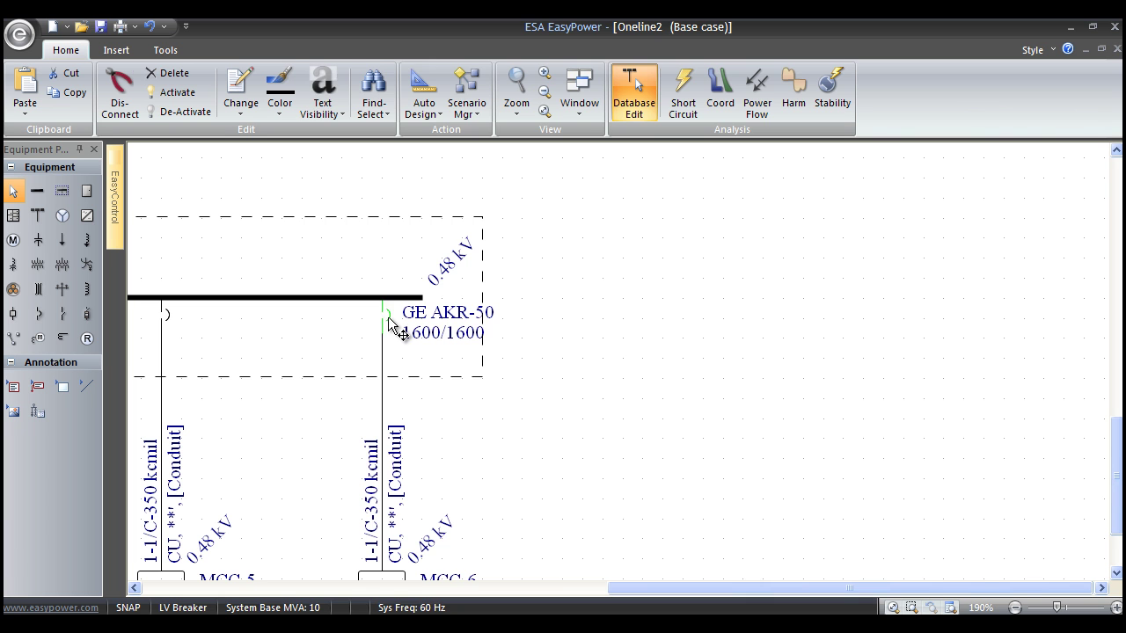
# - Change the MCC-6 breaker to style AKR-30 with sensor 800 and plug 800
pyautogui.doubleClick(388, 316)
pyautogui.click(601, 290)
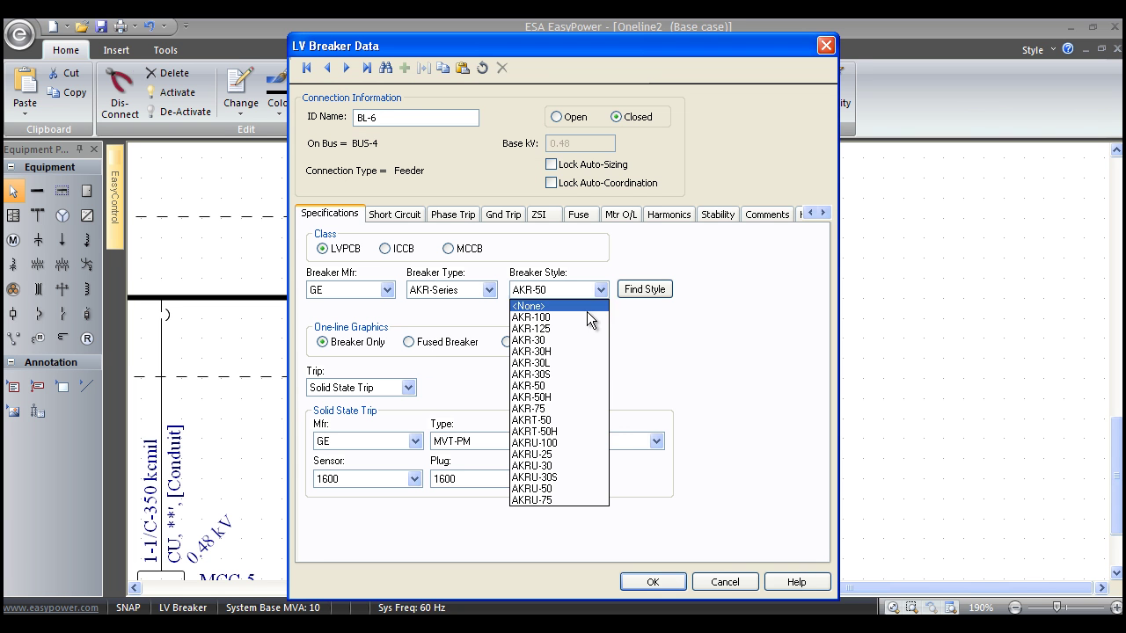
pyautogui.click(569, 335)
pyautogui.click(413, 479)
pyautogui.click(376, 549)
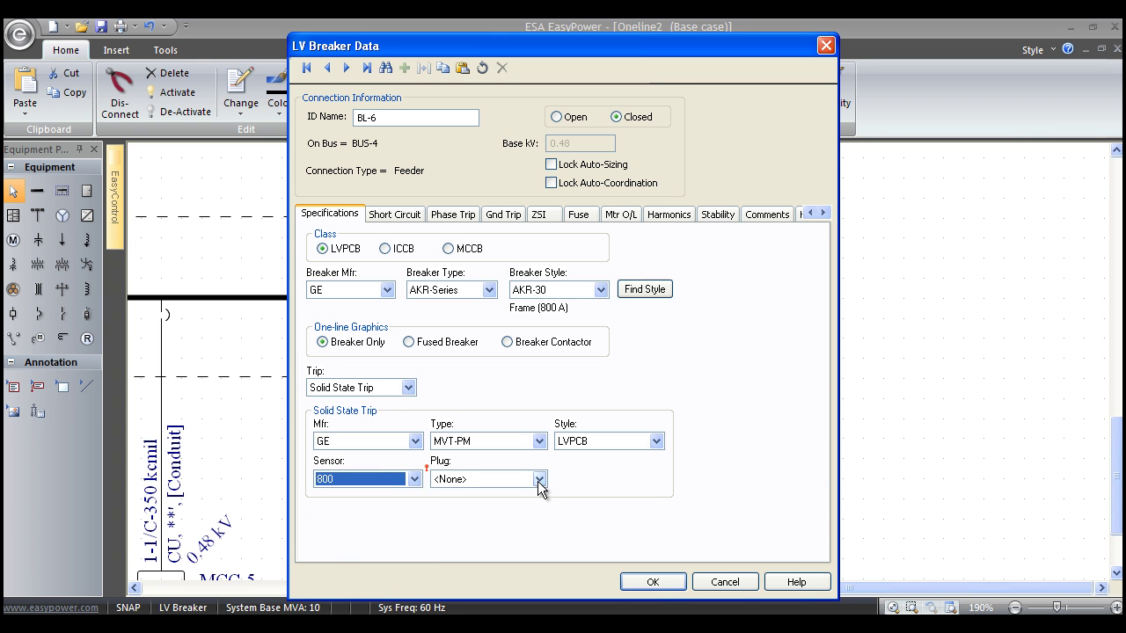
pyautogui.click(539, 479)
pyautogui.click(491, 572)
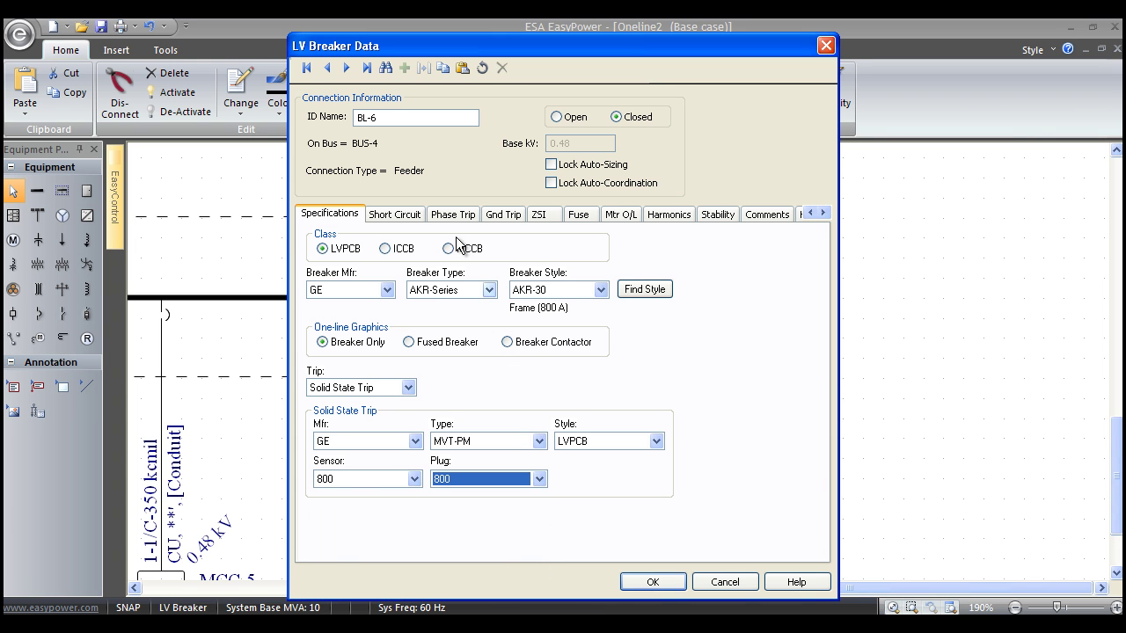
# - Set its phase trip short-time delay to Min and short-time pickup to 8
pyautogui.click(394, 215)
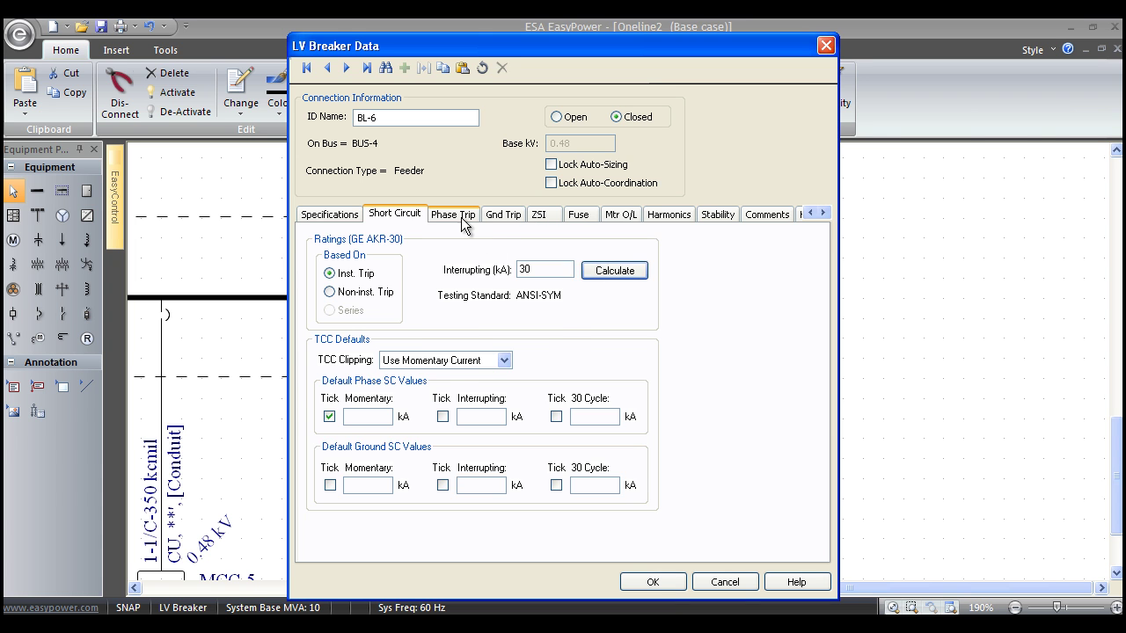
pyautogui.click(462, 221)
pyautogui.click(651, 412)
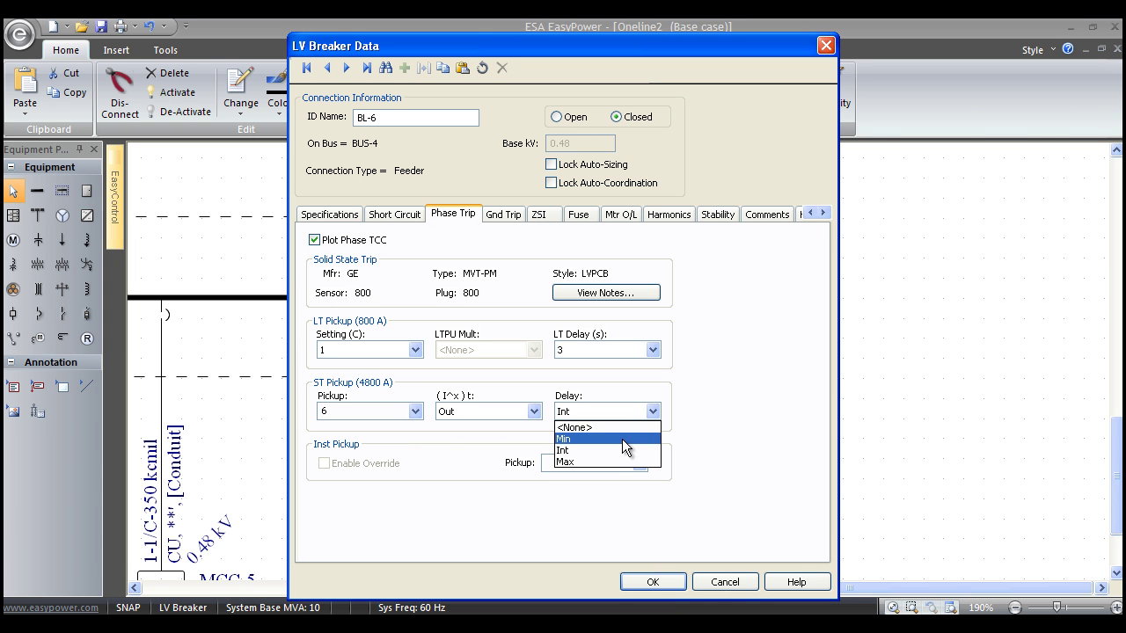
pyautogui.click(621, 439)
pyautogui.click(410, 410)
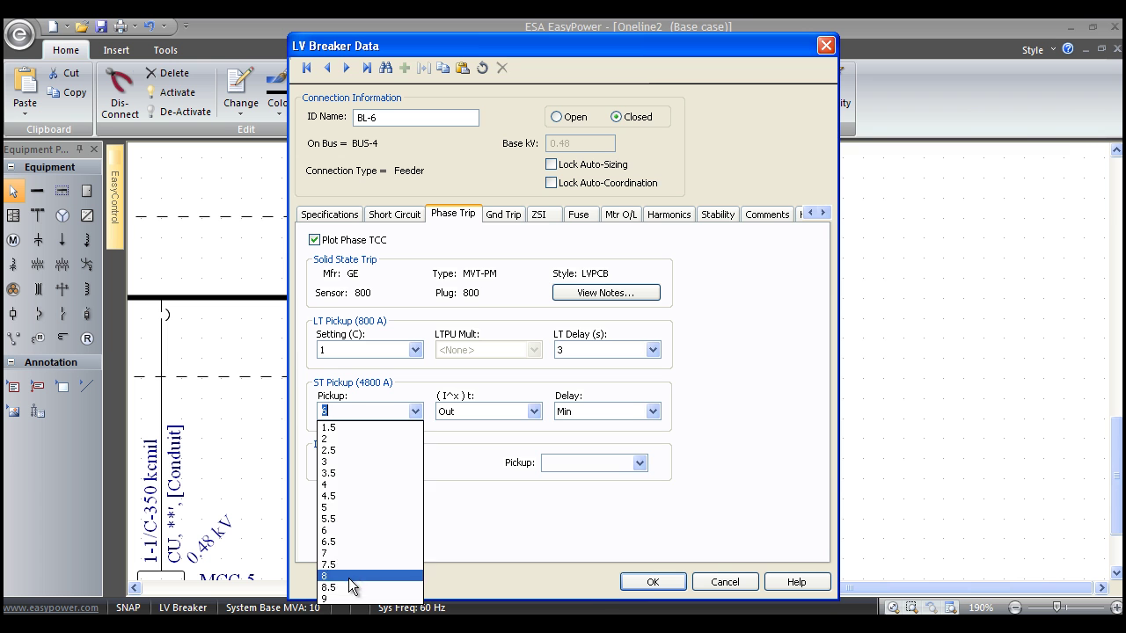
pyautogui.click(348, 577)
# - Accept the GE AKR-30 800/800 breaker change, then box-select the bus with feeders MCC-1 to MCC-5 and open their context menu
pyautogui.click(646, 579)
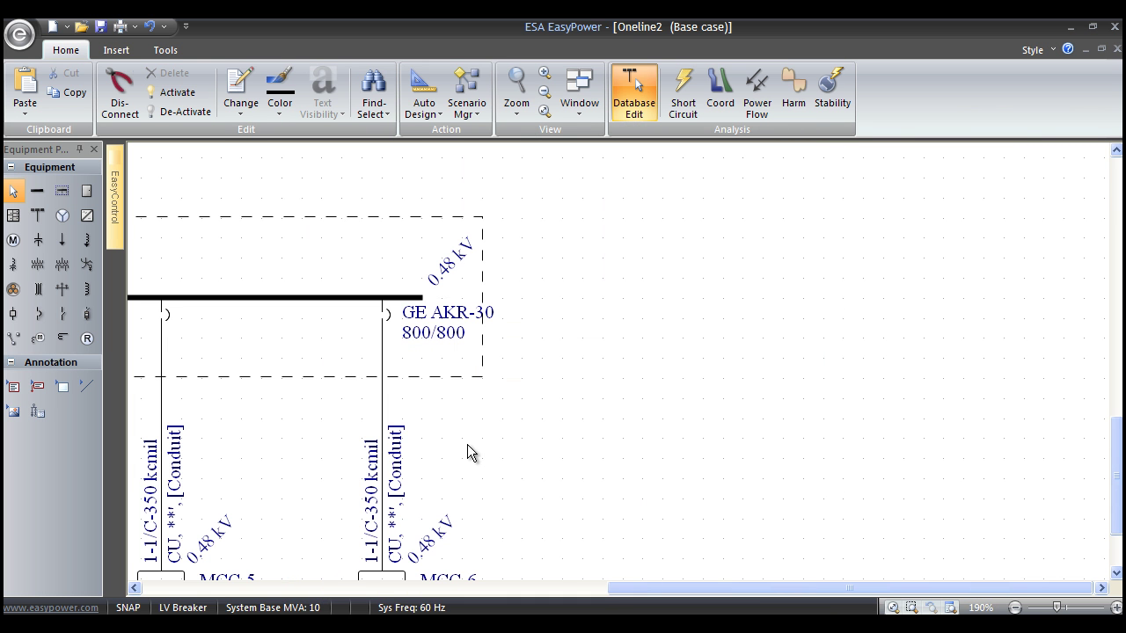
pyautogui.scroll(-5, 467, 442)
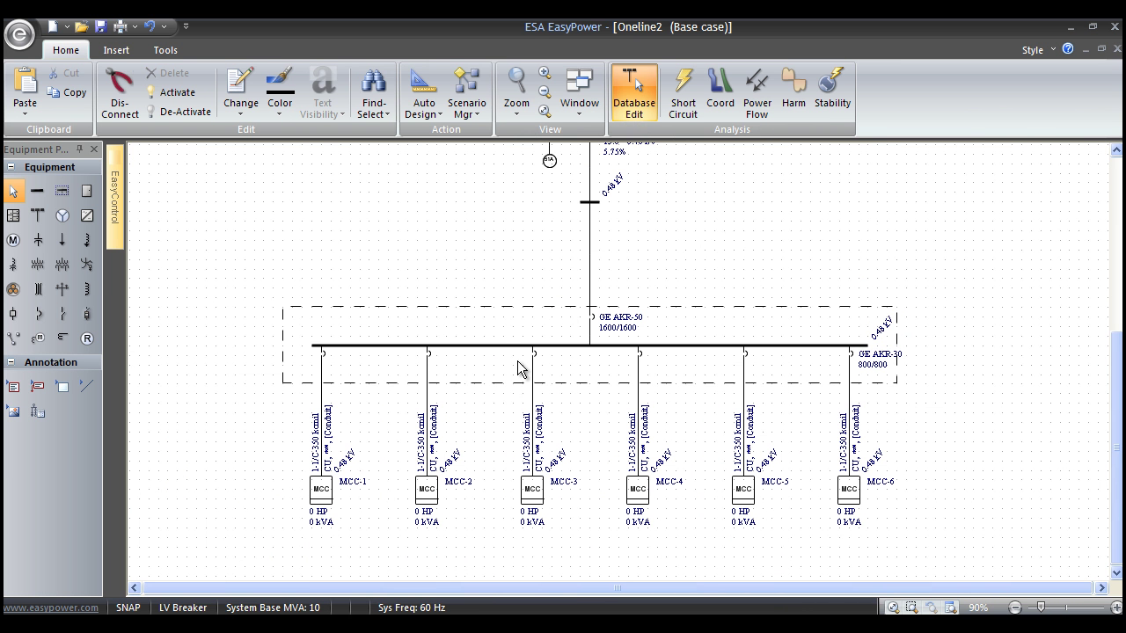
pyautogui.rightClick(850, 357)
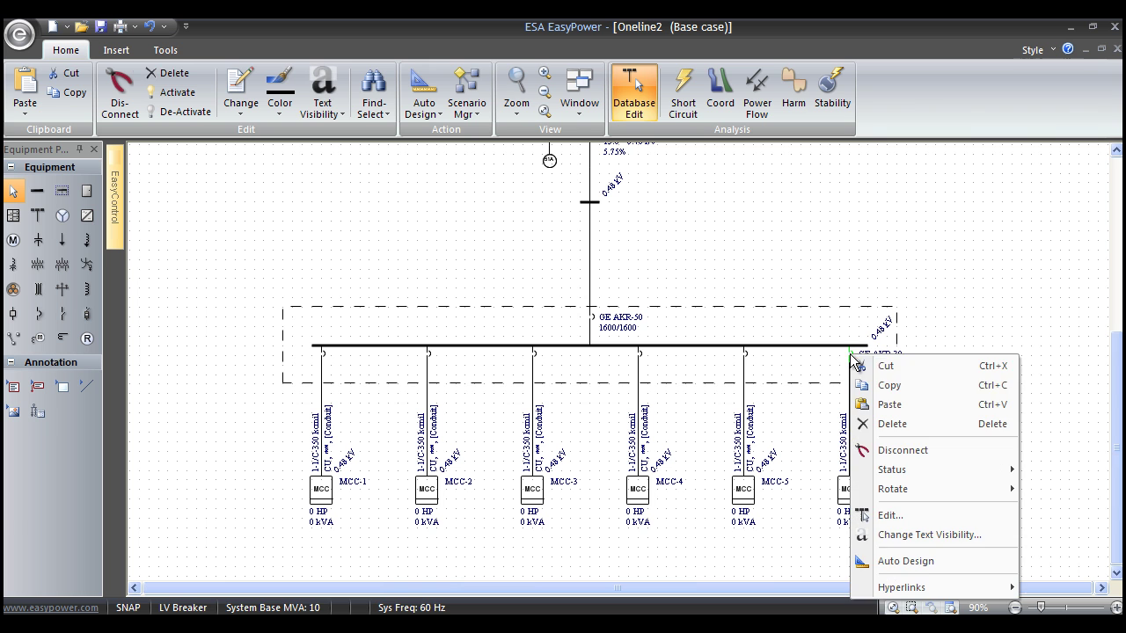
pyautogui.click(889, 385)
pyautogui.moveTo(798, 434); pyautogui.dragTo(245, 355)
pyautogui.rightClick(232, 350)
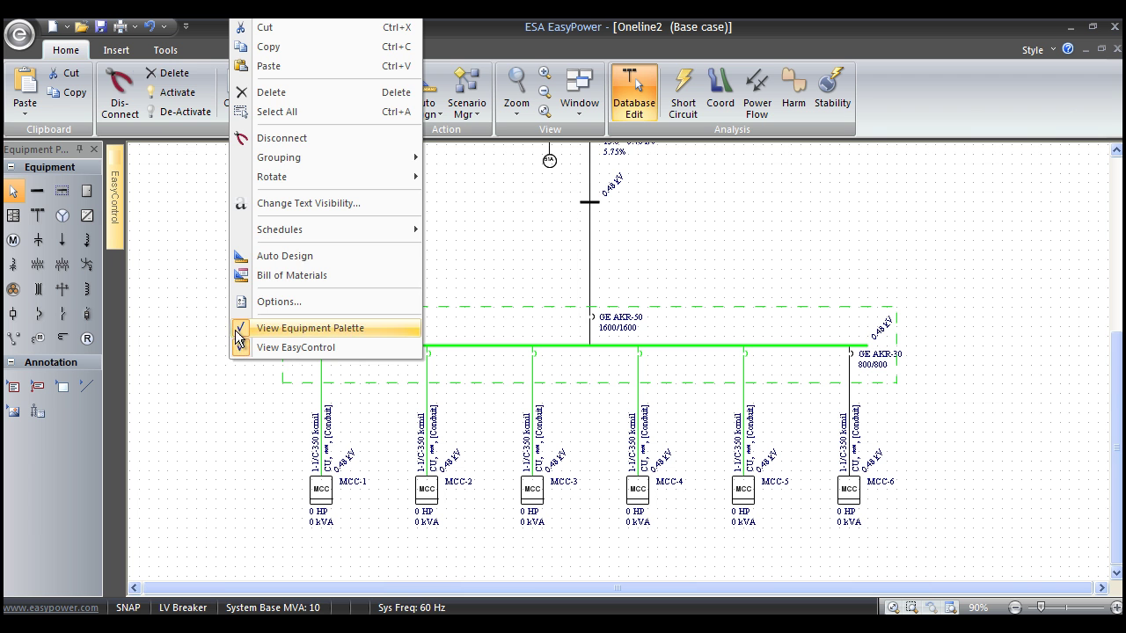